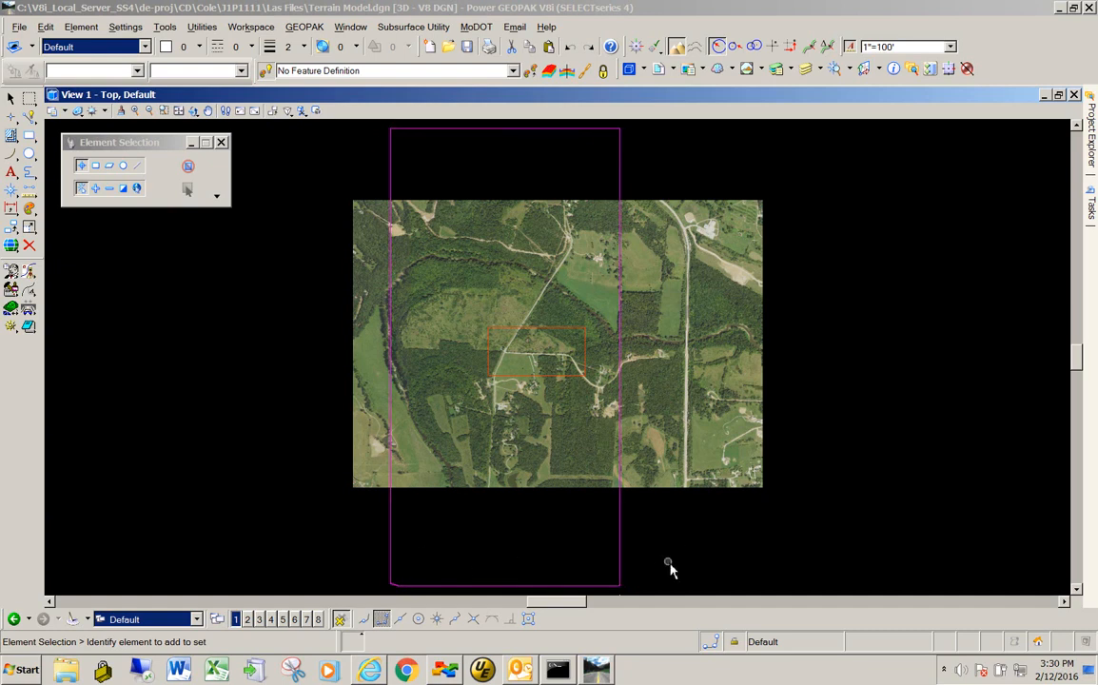
Step: Switch to the browser to look up LiDAR data among the MSDIS website's data options, and return to Power GEOPAK
{"action": "key", "text": "alt+Tab"}
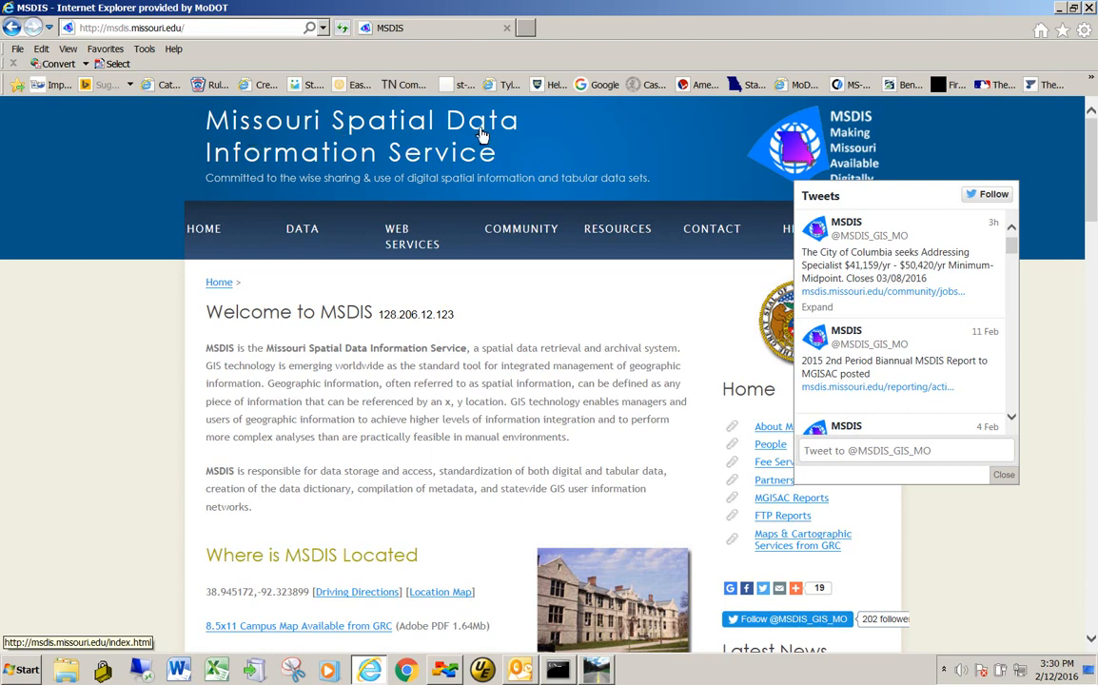
{"action": "mouse_move", "coordinate": [302, 234]}
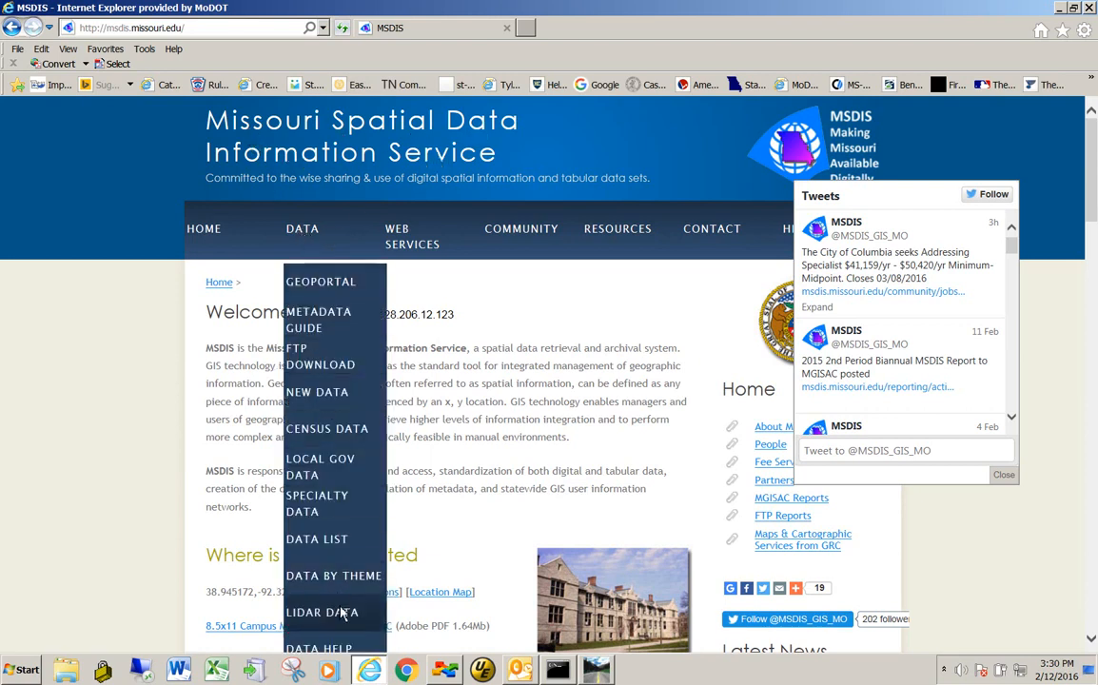
{"action": "key", "text": "alt+Tab"}
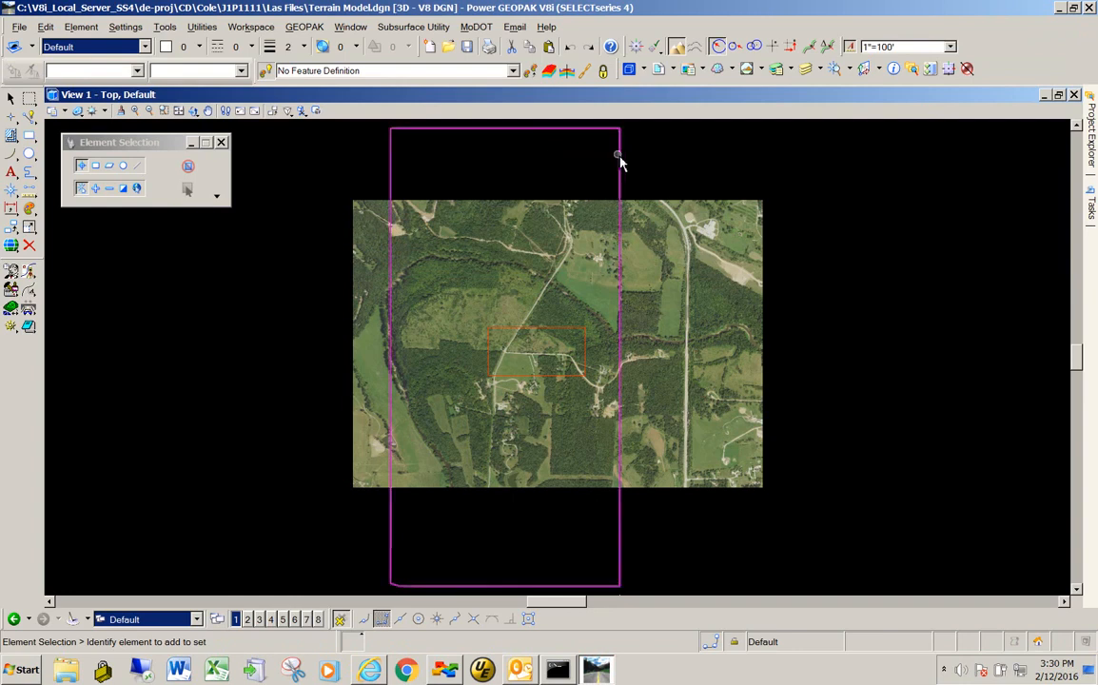
Step: Set Override Symbology to Yes for the referenced Point Cloud terrain and turn on its Triangles display
{"action": "mouse_move", "coordinate": [619, 163]}
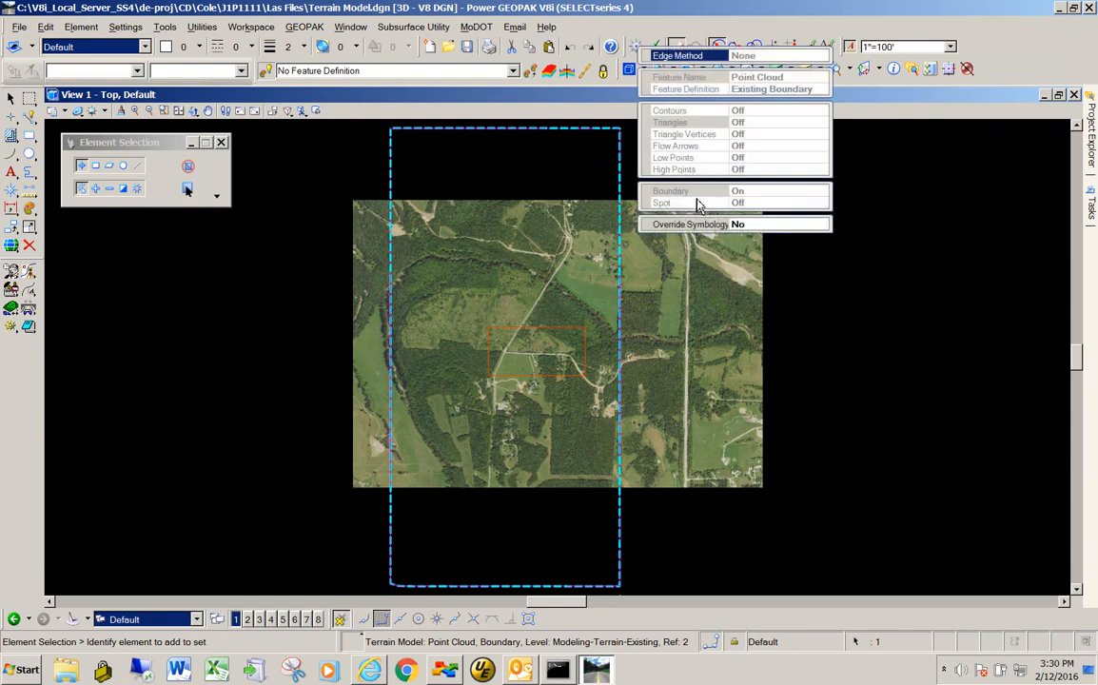
{"action": "left_click", "coordinate": [686, 223]}
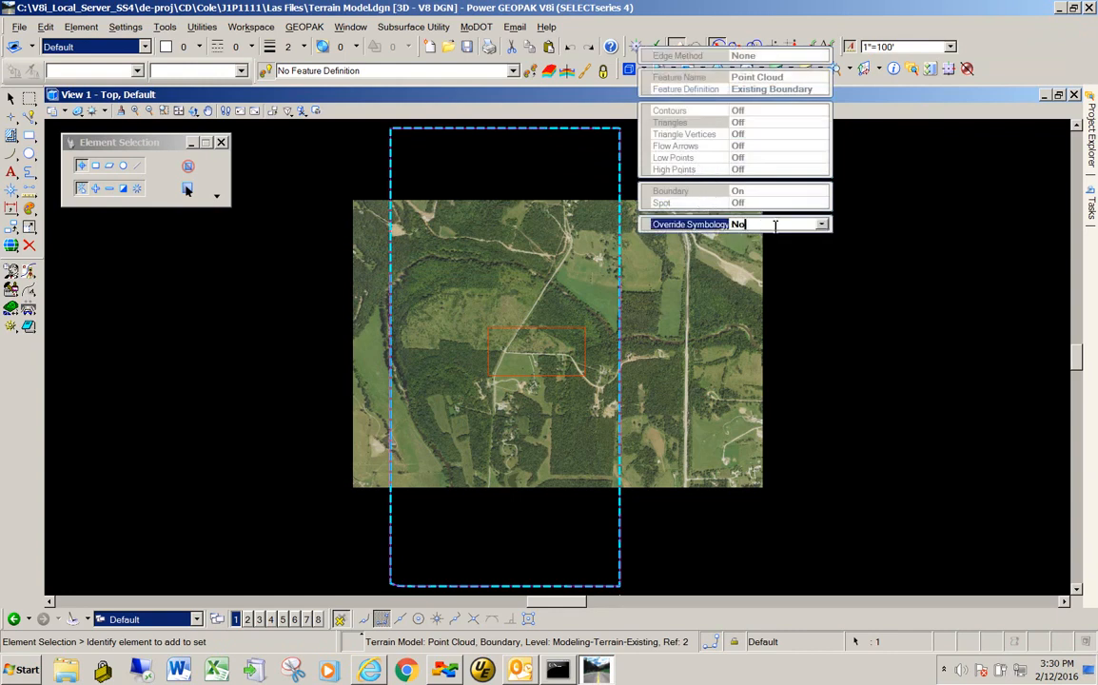
{"action": "left_click", "coordinate": [822, 224]}
{"action": "left_click", "coordinate": [765, 247]}
{"action": "left_click", "coordinate": [674, 124]}
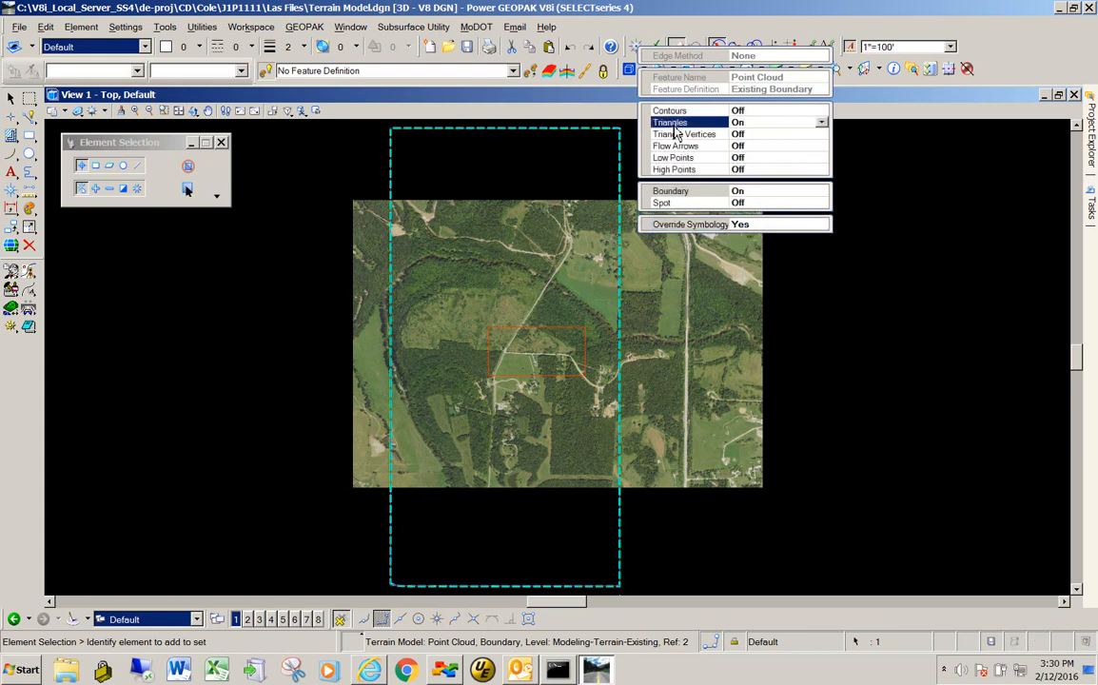
{"action": "mouse_move", "coordinate": [615, 154]}
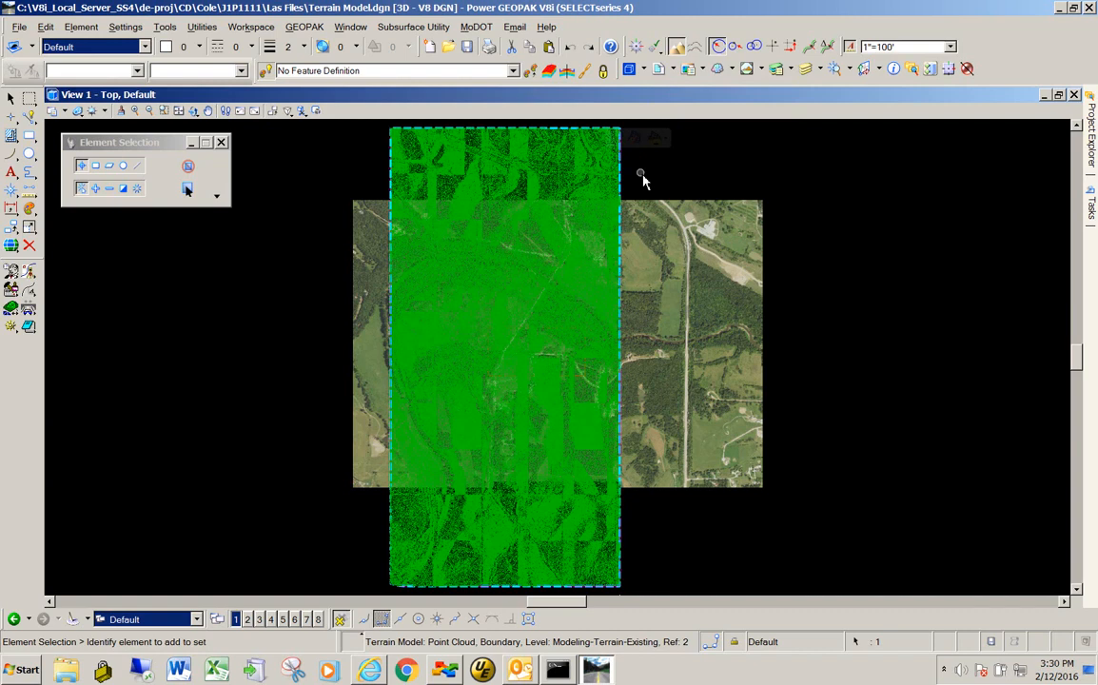
Step: Set the Point Cloud terrain's Override Symbology back to No to hide its triangles
{"action": "scroll", "coordinate": [583, 154], "scroll_direction": "up", "scroll_amount": 3}
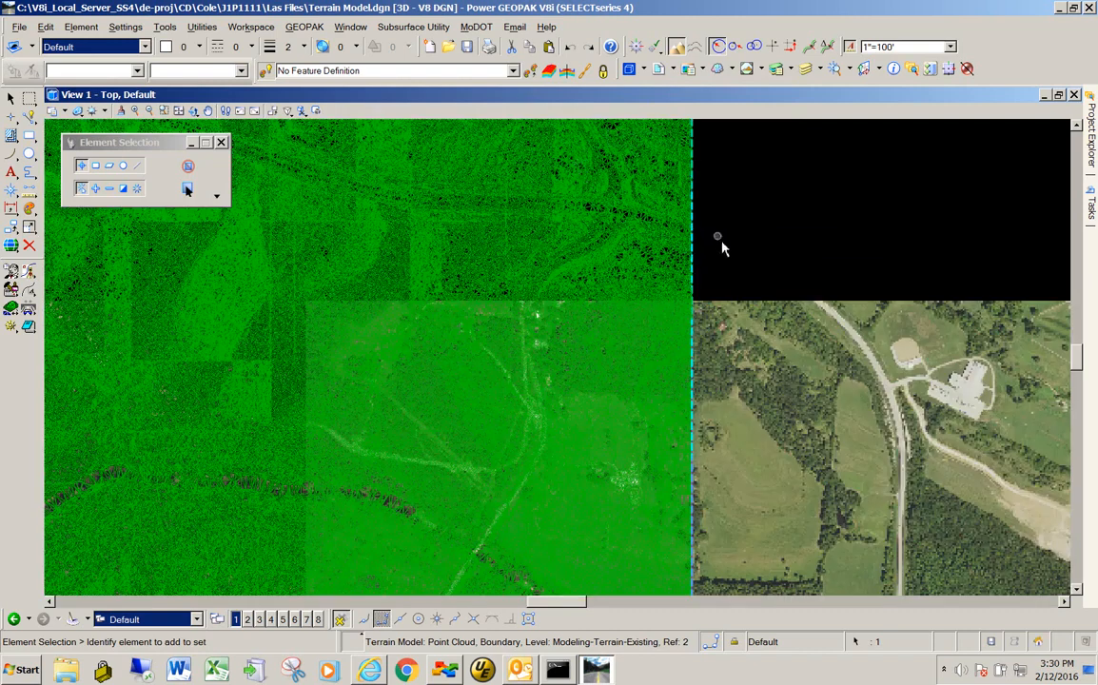
{"action": "scroll", "coordinate": [668, 217], "scroll_direction": "down", "scroll_amount": 3}
{"action": "scroll", "coordinate": [666, 217], "scroll_direction": "up", "scroll_amount": 4}
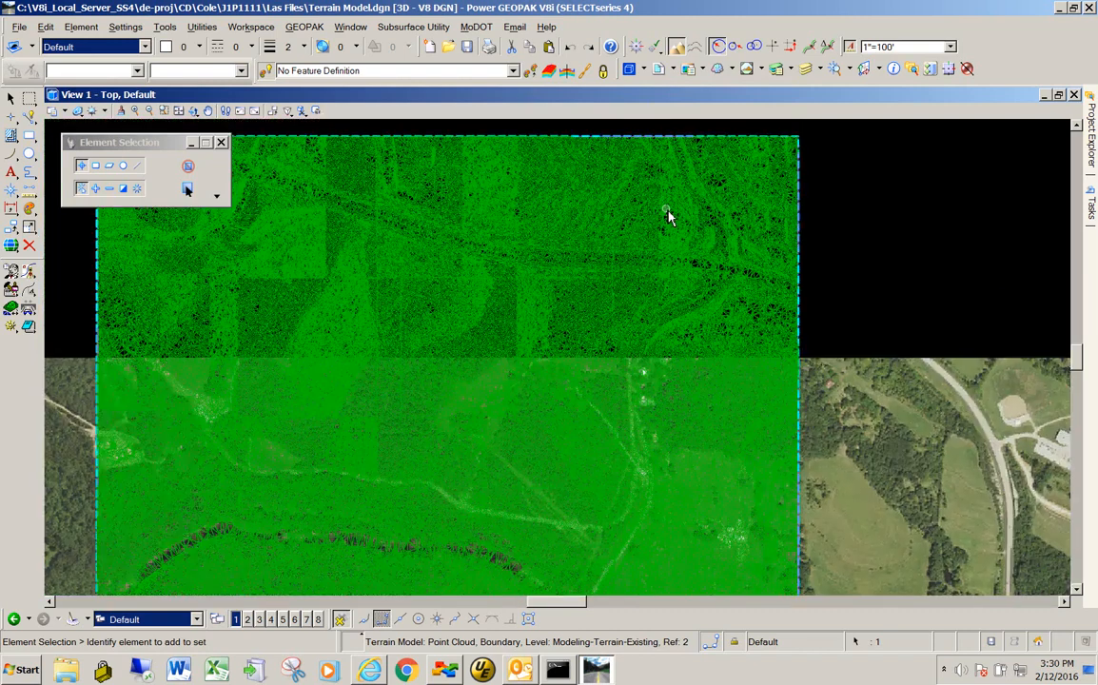
{"action": "scroll", "coordinate": [668, 218], "scroll_direction": "up", "scroll_amount": 4}
{"action": "scroll", "coordinate": [653, 235], "scroll_direction": "down", "scroll_amount": 4}
{"action": "scroll", "coordinate": [589, 269], "scroll_direction": "down", "scroll_amount": 3}
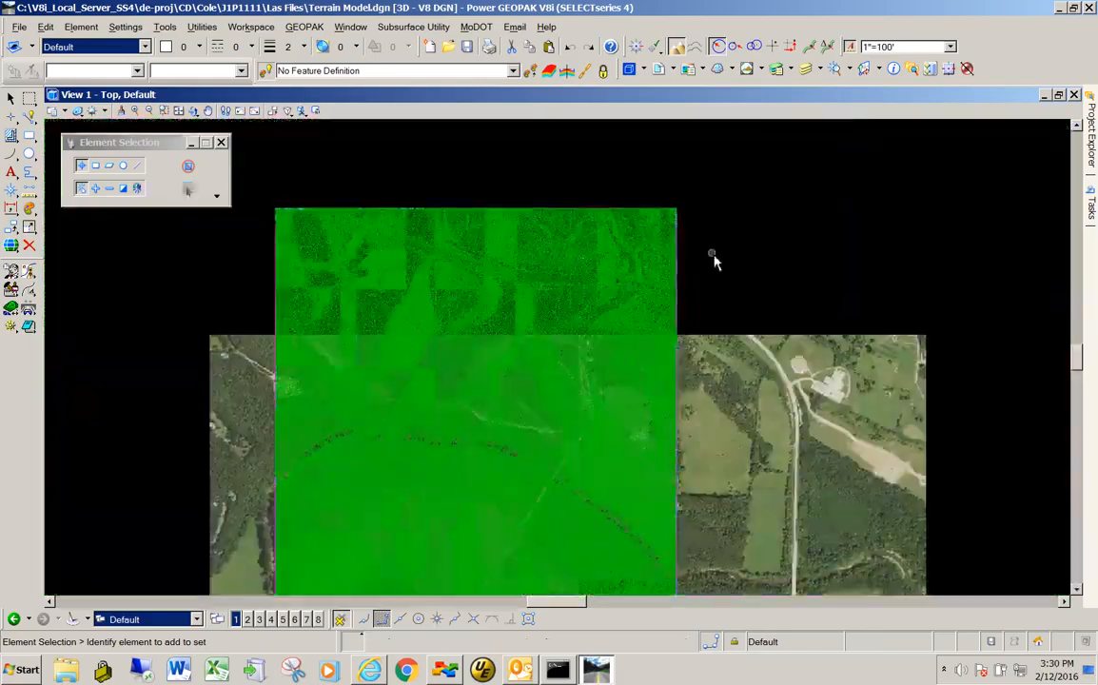
{"action": "left_click", "coordinate": [677, 262]}
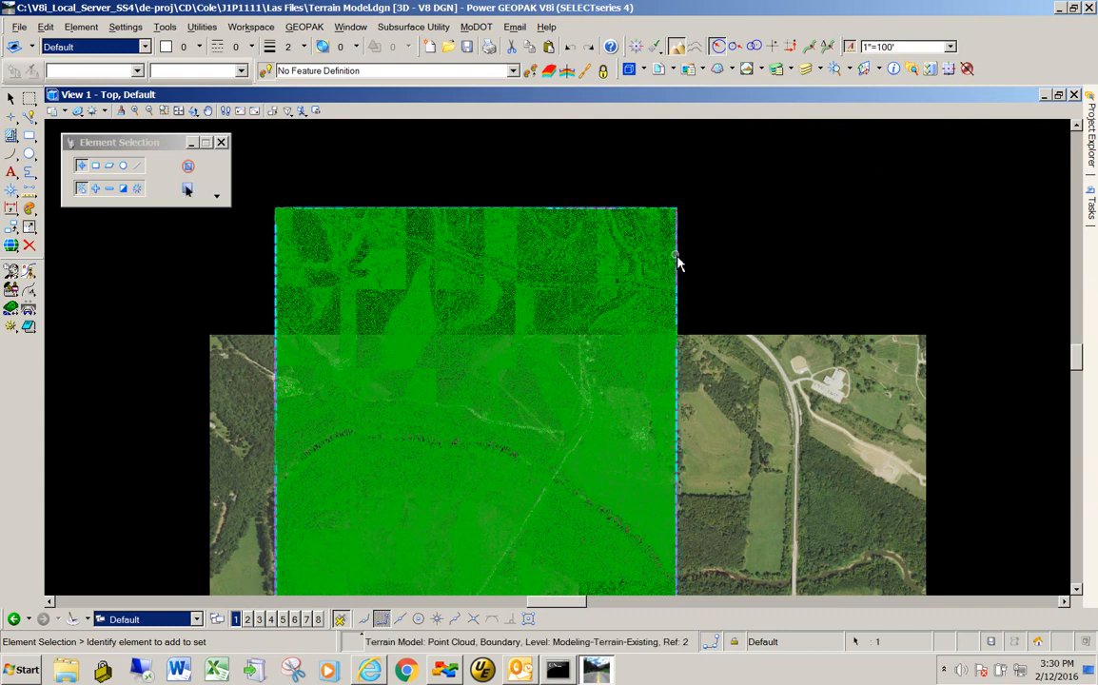
{"action": "mouse_move", "coordinate": [678, 262]}
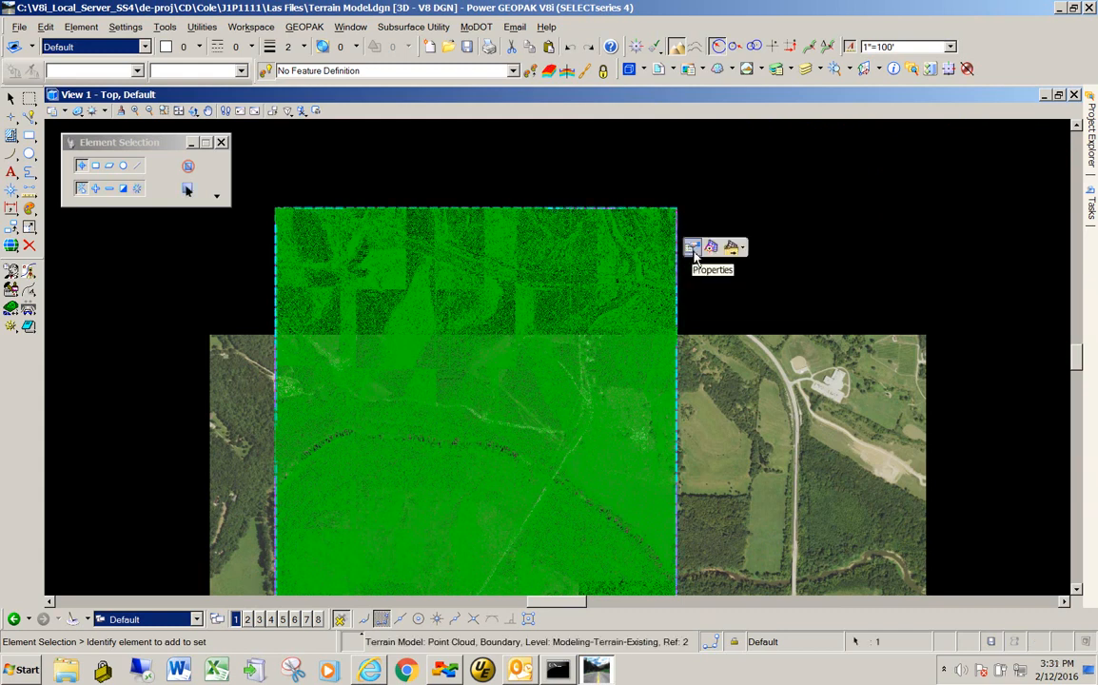
{"action": "left_click", "coordinate": [693, 250]}
{"action": "left_click", "coordinate": [861, 327]}
{"action": "left_click", "coordinate": [883, 326]}
{"action": "left_click", "coordinate": [824, 339]}
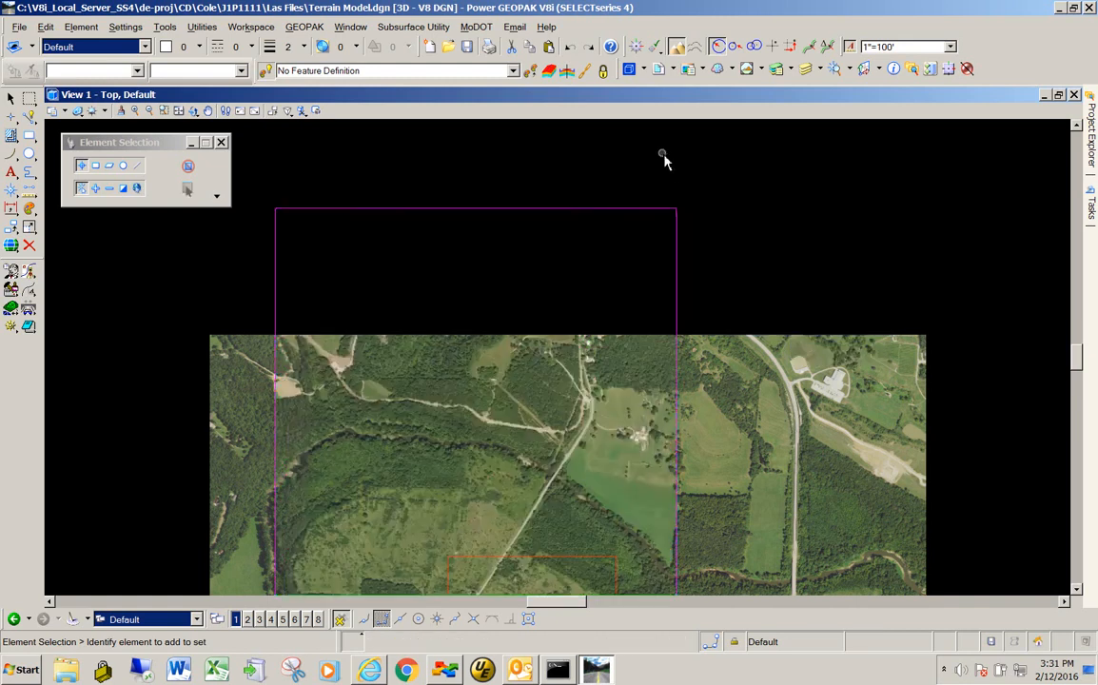
Step: Open the references list, toggle the display of Terrain Model of Pod-3D.dgn off and on again, and close the list
{"action": "scroll", "coordinate": [664, 160], "scroll_direction": "down", "scroll_amount": 4}
{"action": "scroll", "coordinate": [651, 159], "scroll_direction": "up", "scroll_amount": 2}
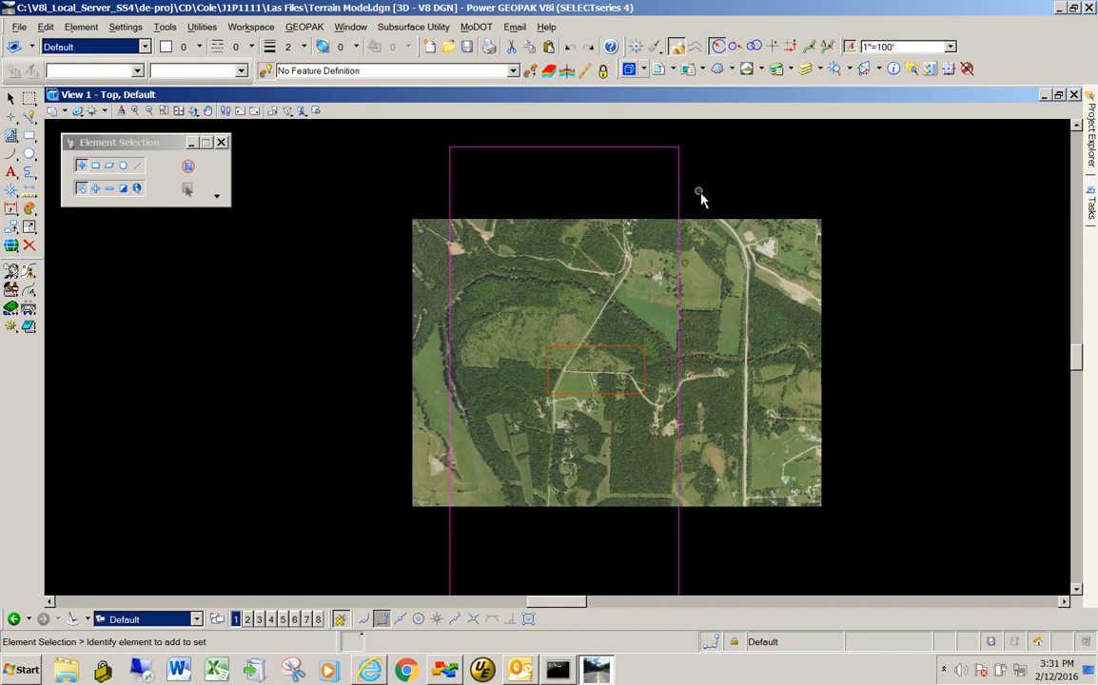
{"action": "left_click", "coordinate": [657, 69]}
{"action": "left_click_drag", "start_coordinate": [725, 530], "coordinate": [581, 433]}
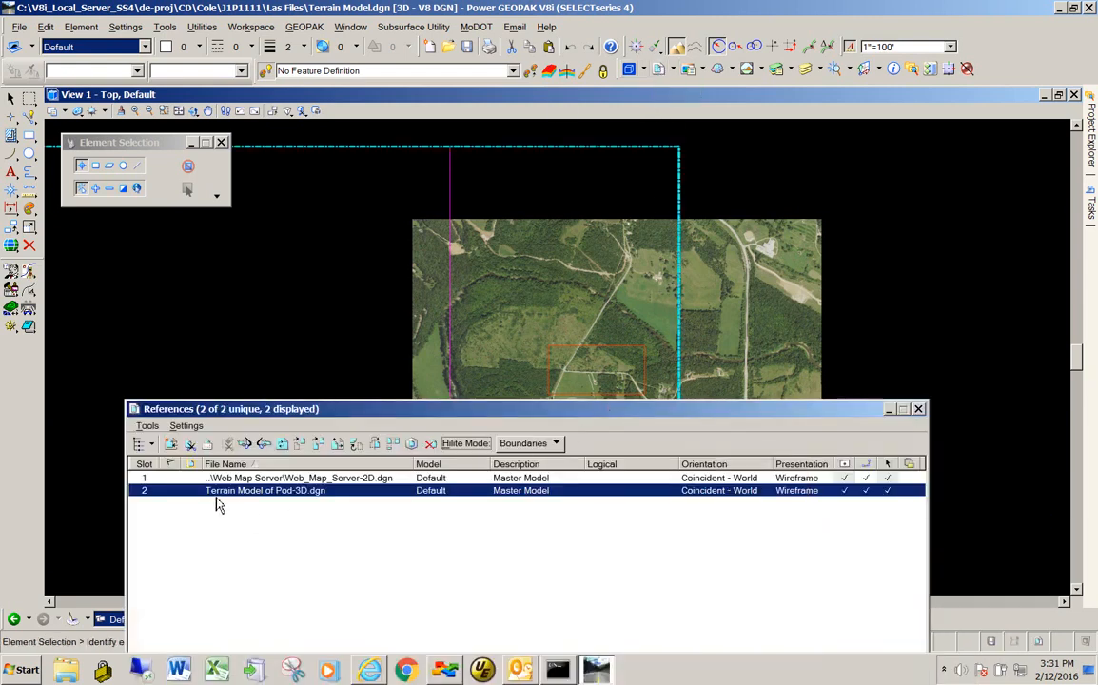
{"action": "left_click", "coordinate": [844, 491]}
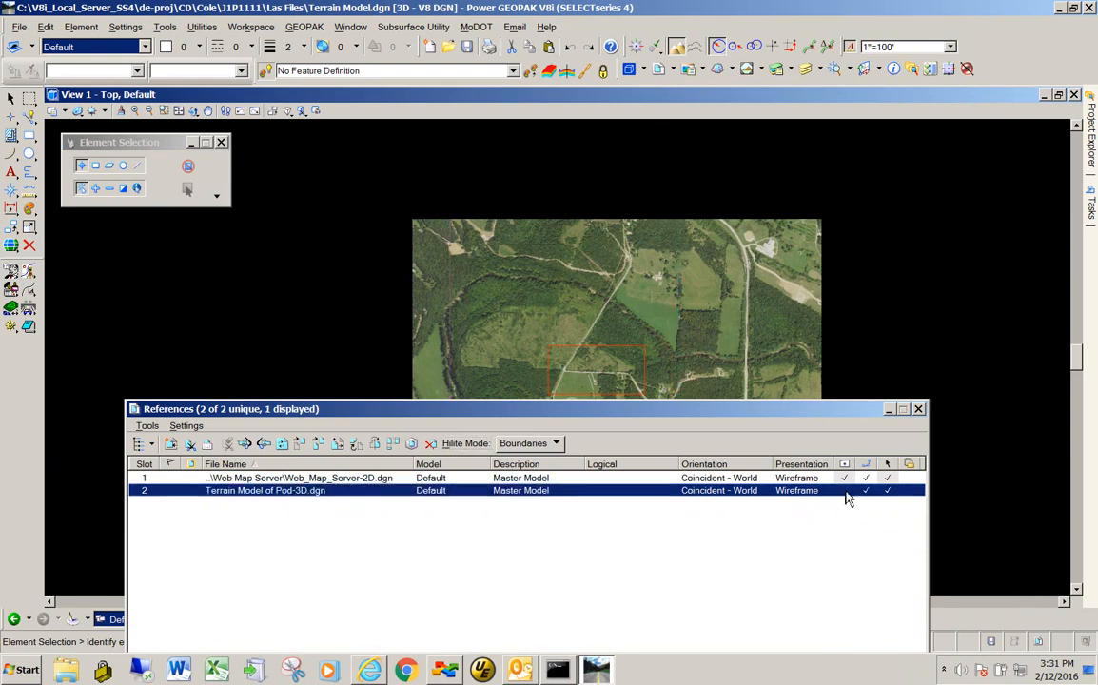
{"action": "left_click", "coordinate": [845, 493]}
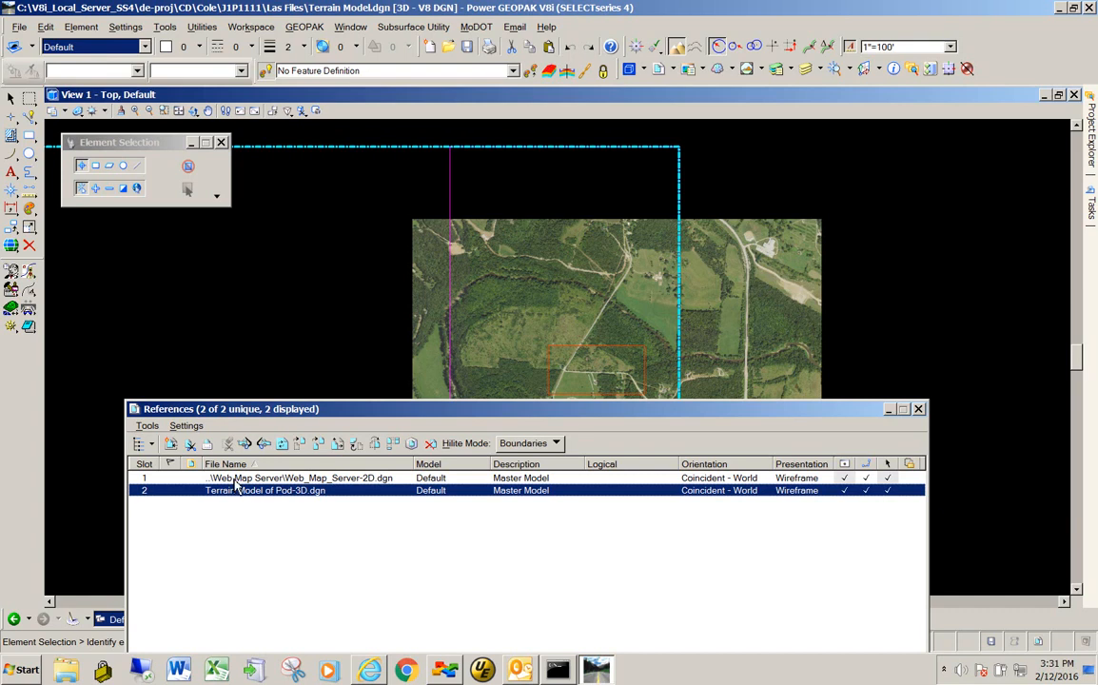
{"action": "left_click_drag", "start_coordinate": [423, 415], "coordinate": [537, 576]}
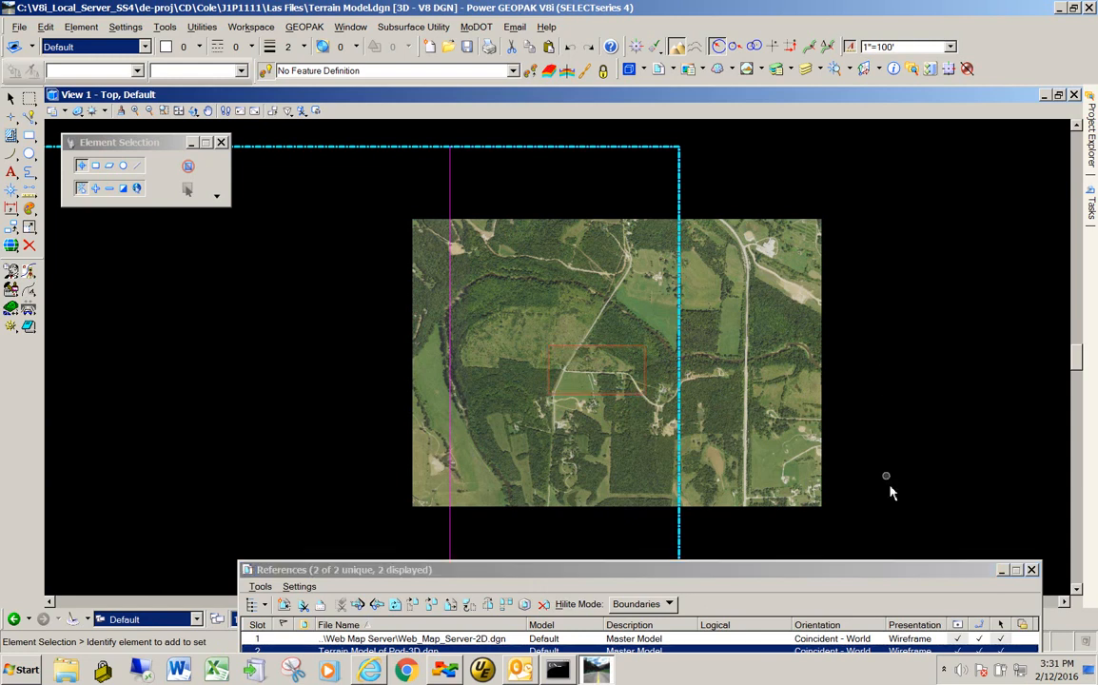
{"action": "left_click_drag", "start_coordinate": [964, 568], "coordinate": [873, 399]}
{"action": "left_click", "coordinate": [941, 401]}
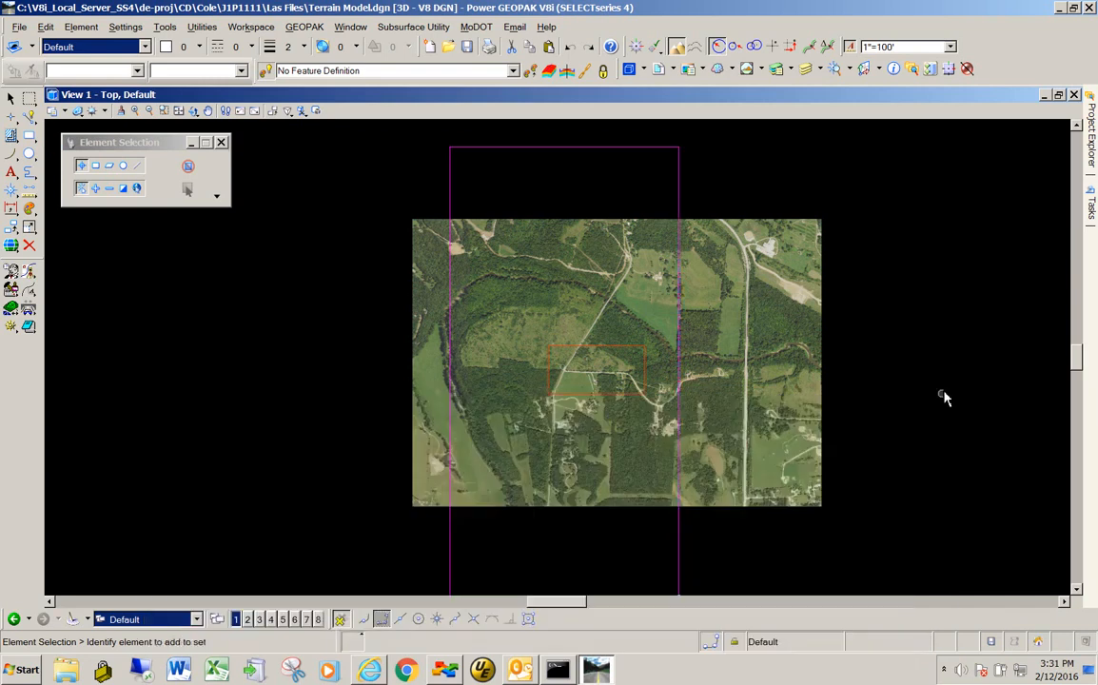
Step: Create a clipped terrain model from the Point Cloud terrain using the orange rectangle, External clipping method, and zero horizontal and vertical offsets
{"action": "scroll", "coordinate": [461, 312], "scroll_direction": "down", "scroll_amount": 1}
{"action": "scroll", "coordinate": [562, 331], "scroll_direction": "up", "scroll_amount": 1}
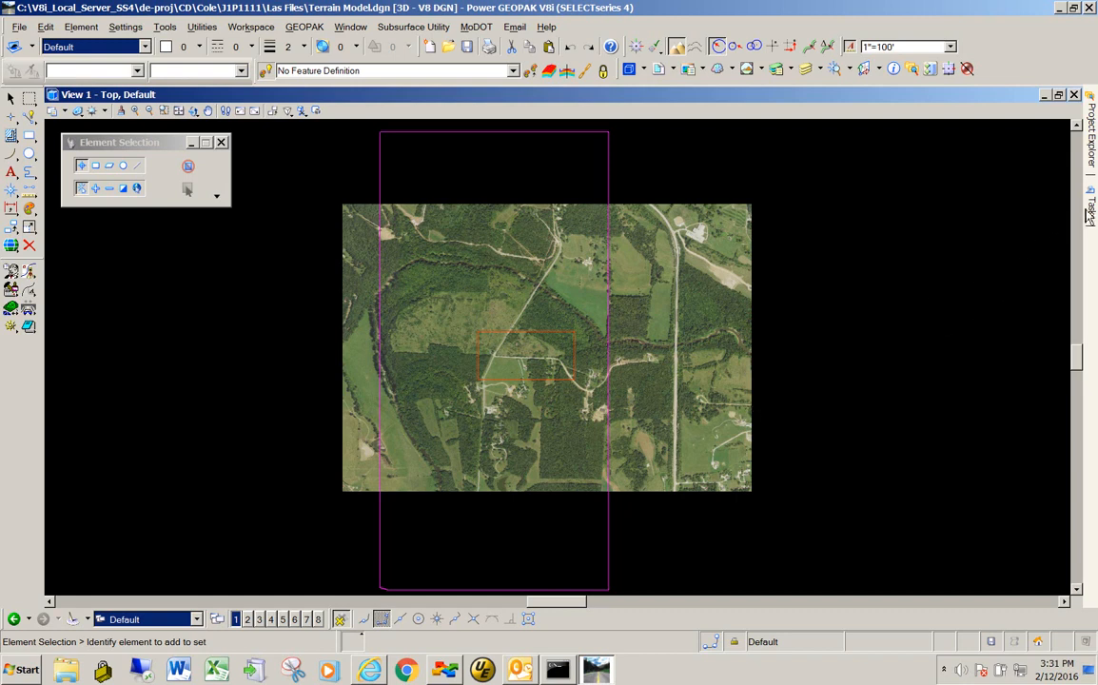
{"action": "mouse_move", "coordinate": [1091, 210]}
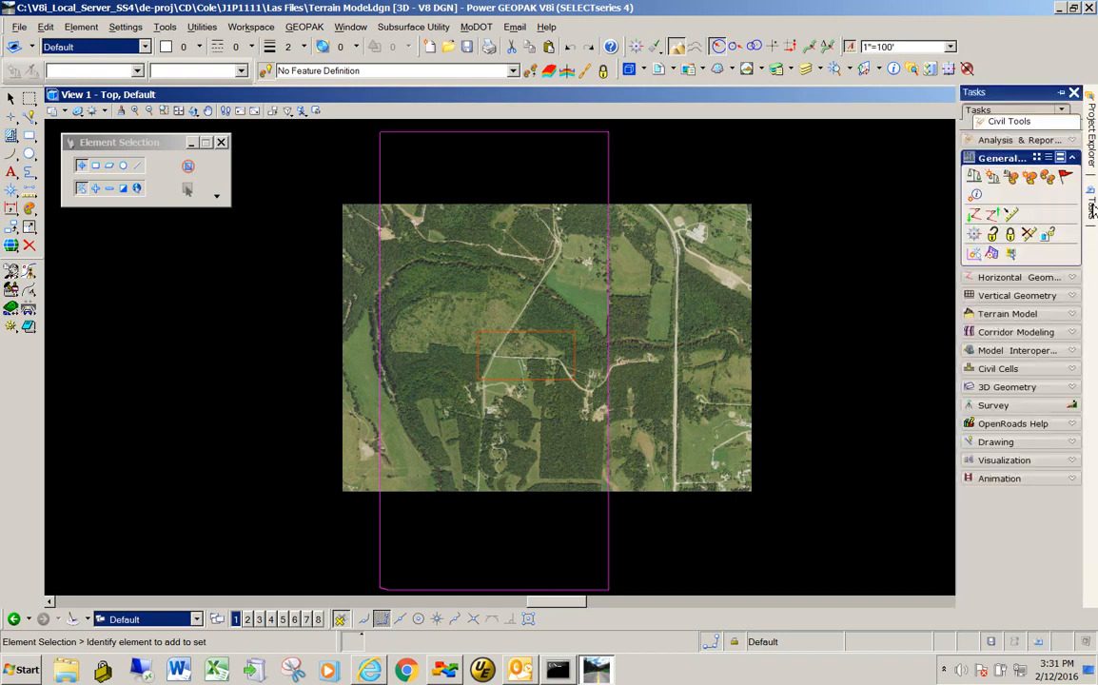
{"action": "left_click", "coordinate": [1000, 314]}
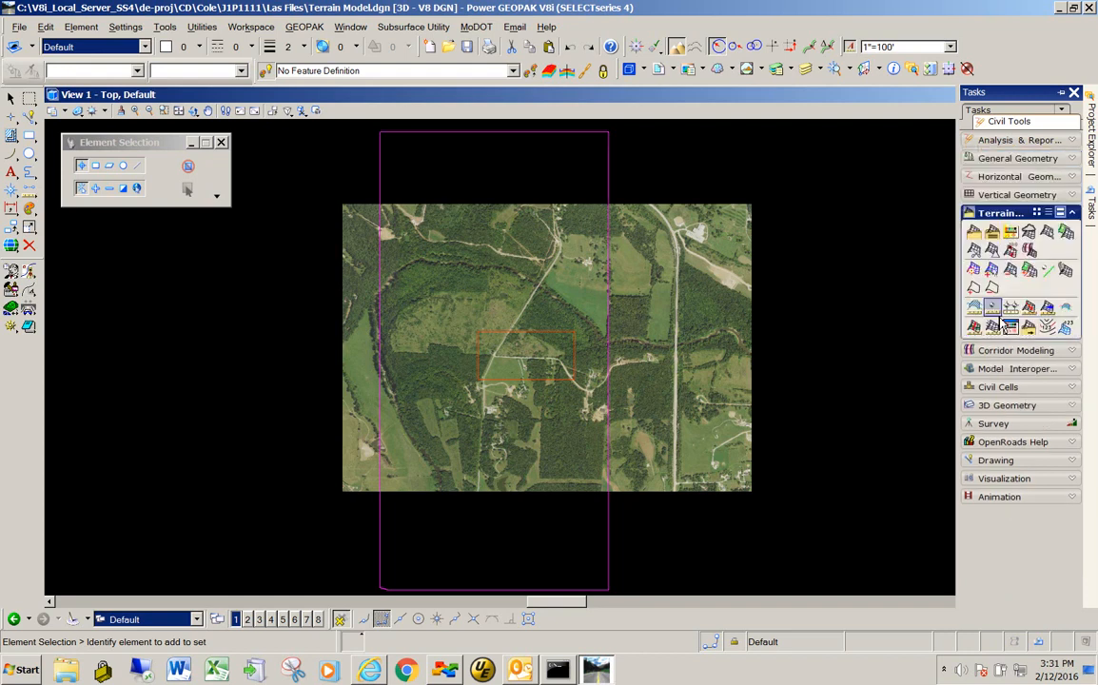
{"action": "left_click", "coordinate": [974, 251]}
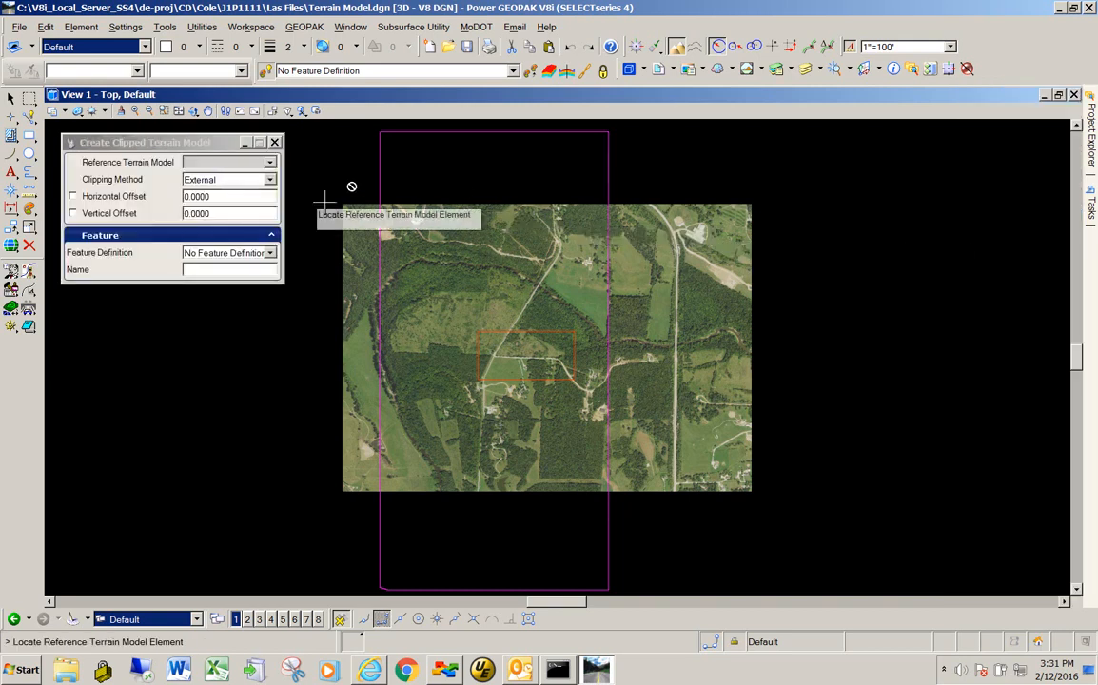
{"action": "left_click_drag", "start_coordinate": [141, 149], "coordinate": [166, 177]}
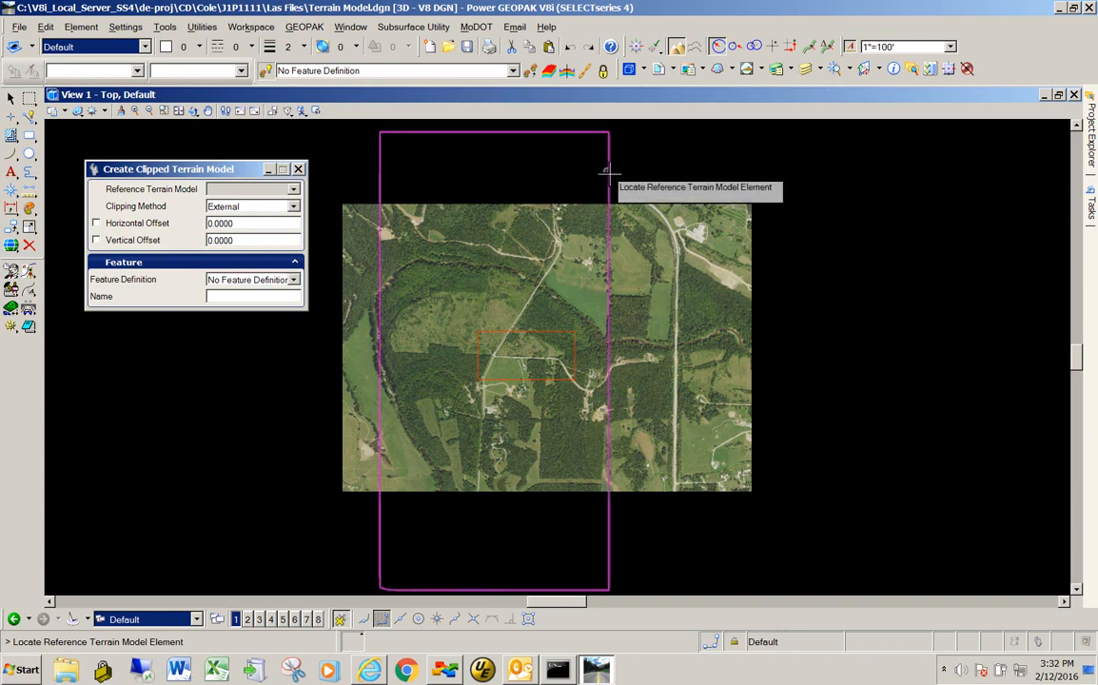
{"action": "left_click", "coordinate": [609, 173]}
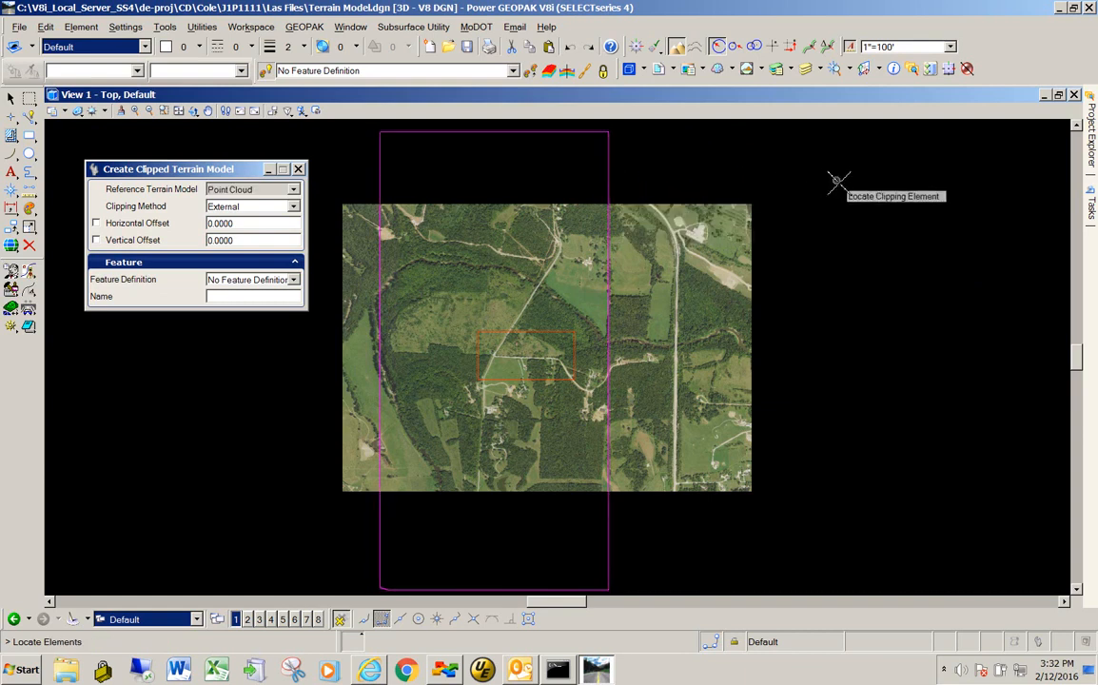
{"action": "left_click", "coordinate": [573, 333]}
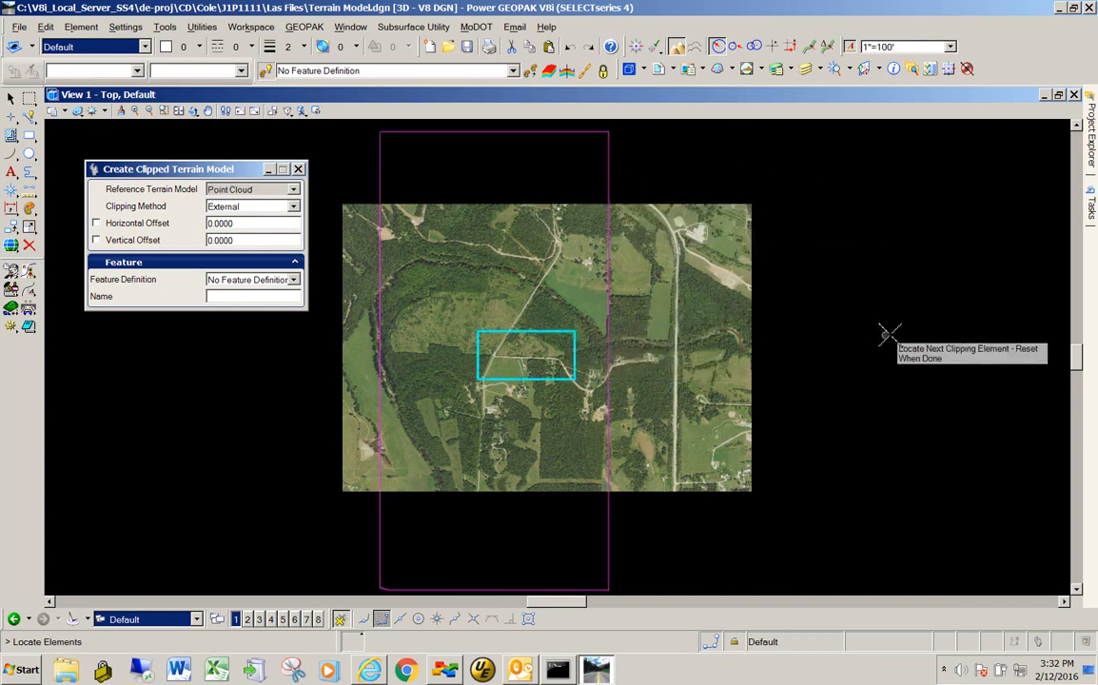
{"action": "right_click", "coordinate": [790, 268]}
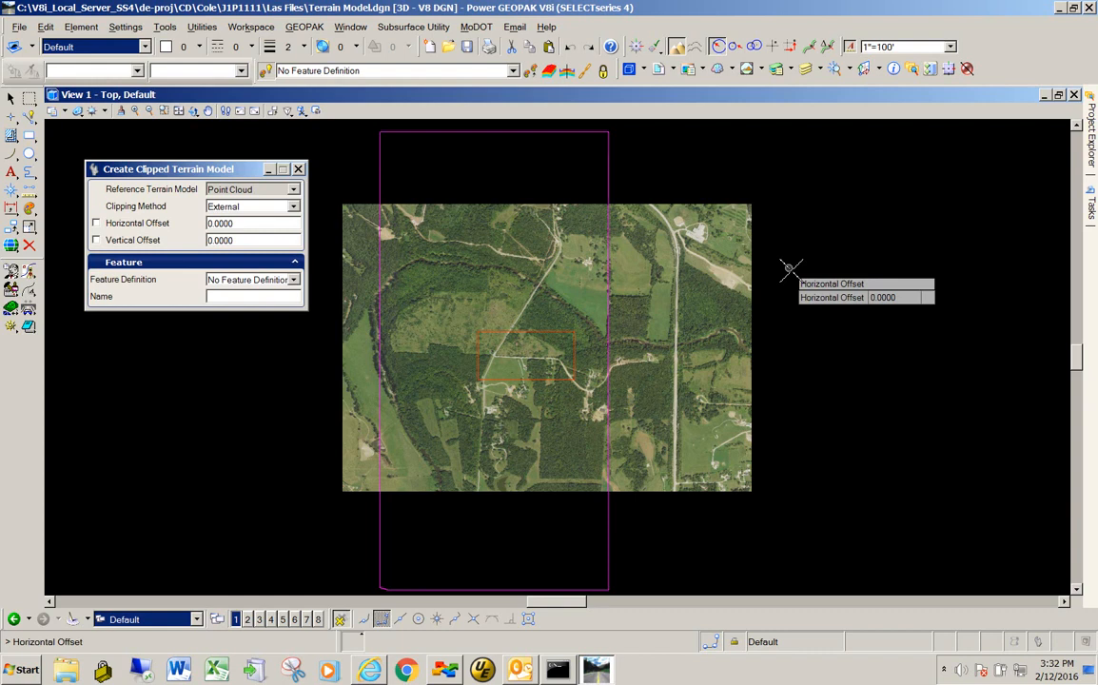
{"action": "left_click", "coordinate": [791, 270]}
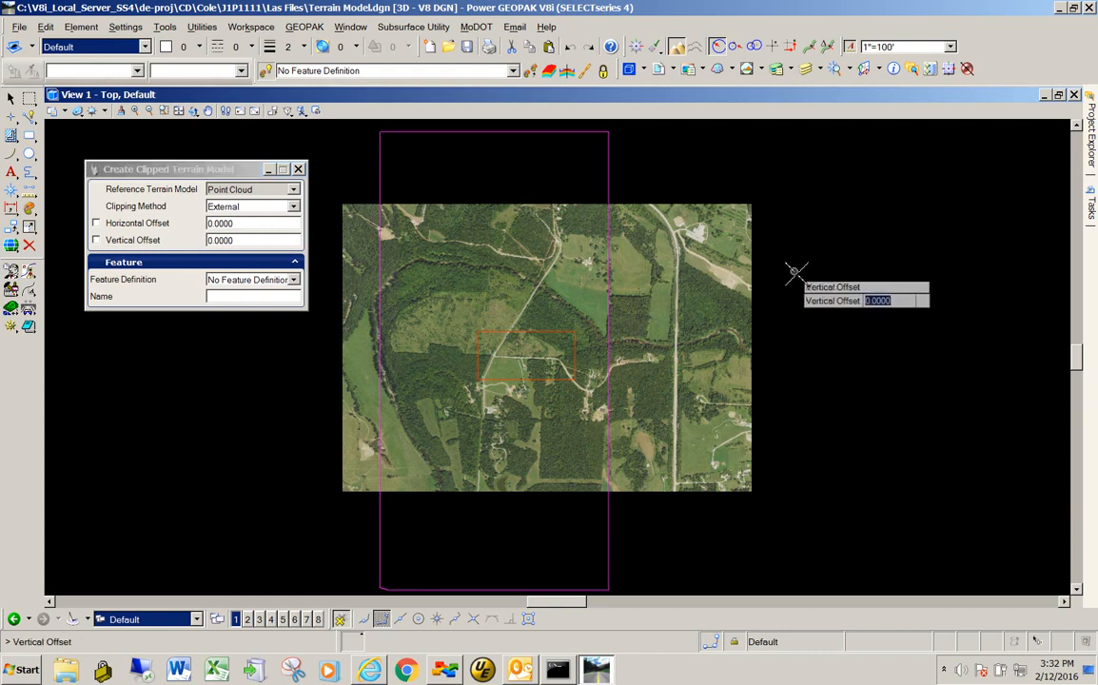
{"action": "left_click", "coordinate": [794, 271]}
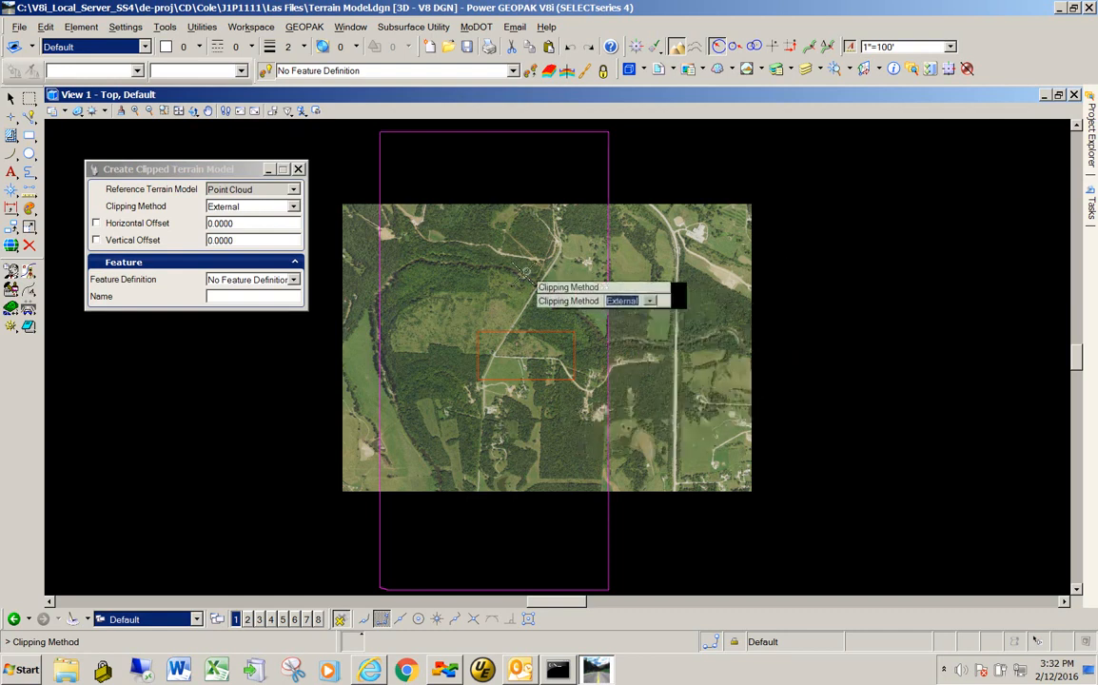
{"action": "left_click", "coordinate": [802, 269]}
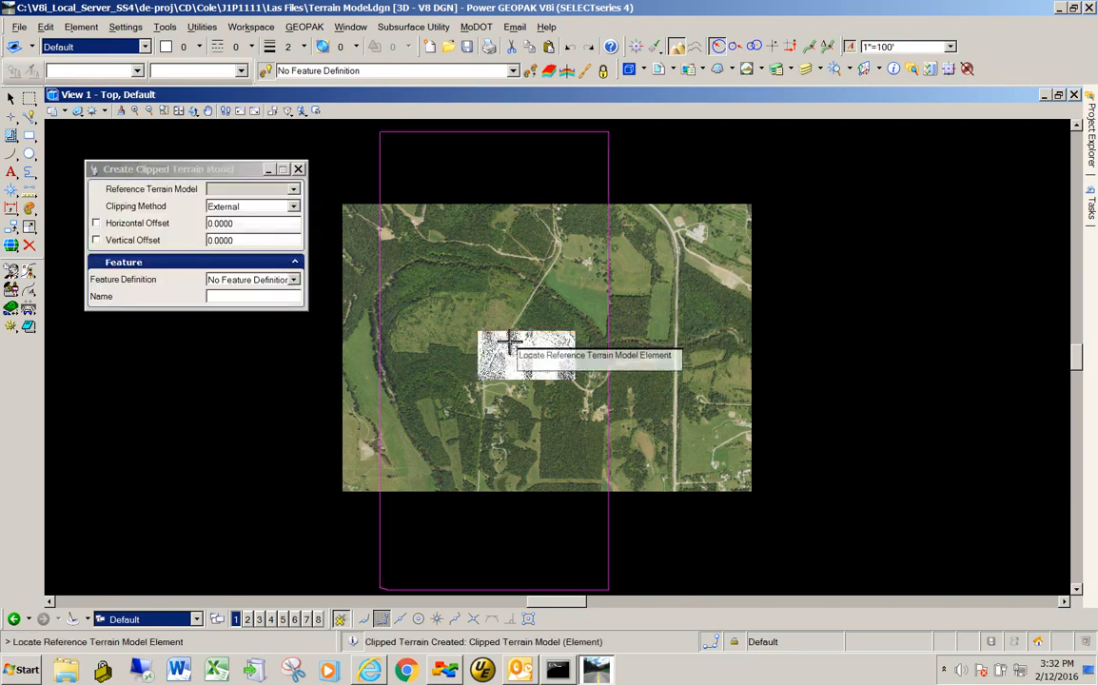
{"action": "scroll", "coordinate": [510, 342], "scroll_direction": "up", "scroll_amount": 4}
{"action": "scroll", "coordinate": [577, 373], "scroll_direction": "up", "scroll_amount": 2}
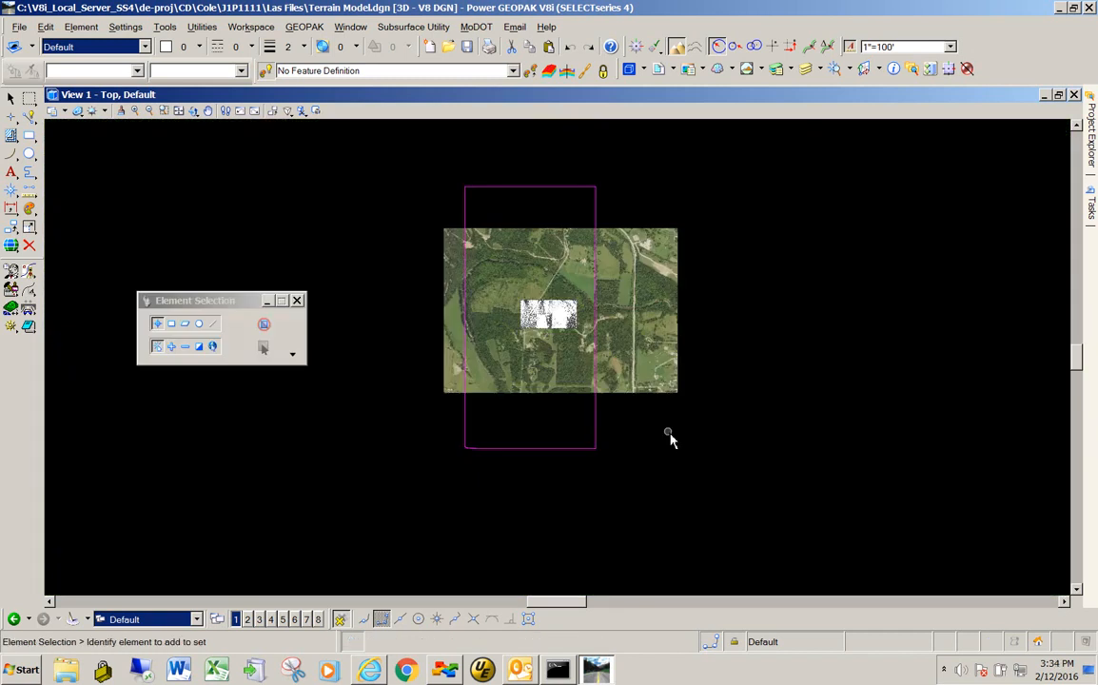
{"action": "scroll", "coordinate": [550, 317], "scroll_direction": "up", "scroll_amount": 2}
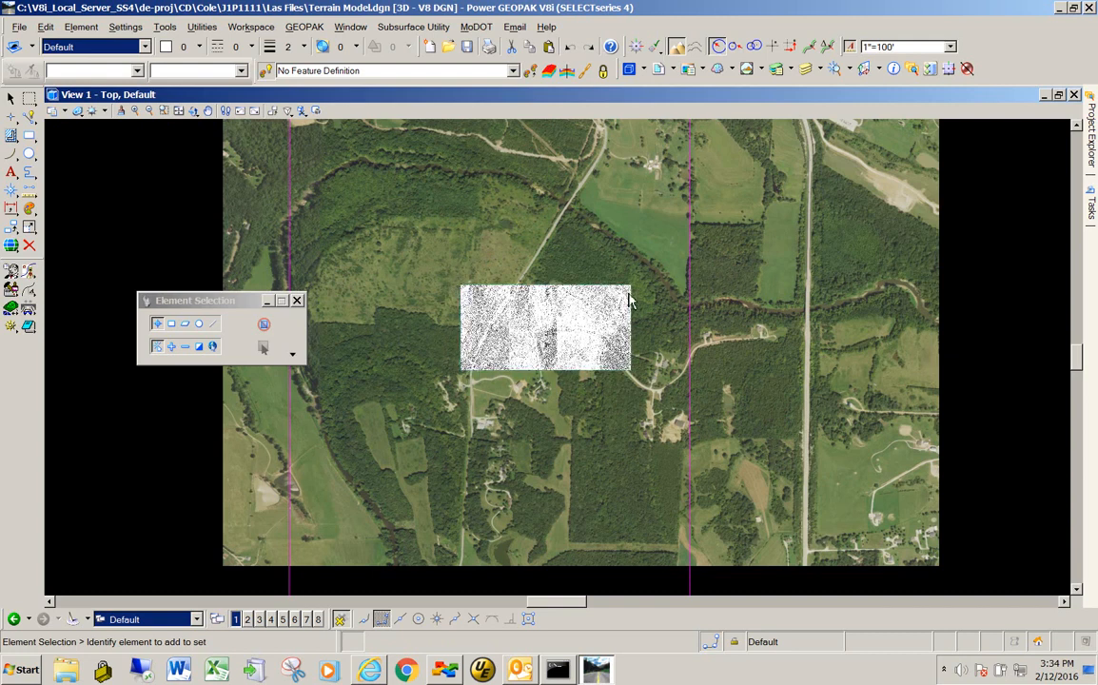
{"action": "scroll", "coordinate": [614, 263], "scroll_direction": "down", "scroll_amount": 5}
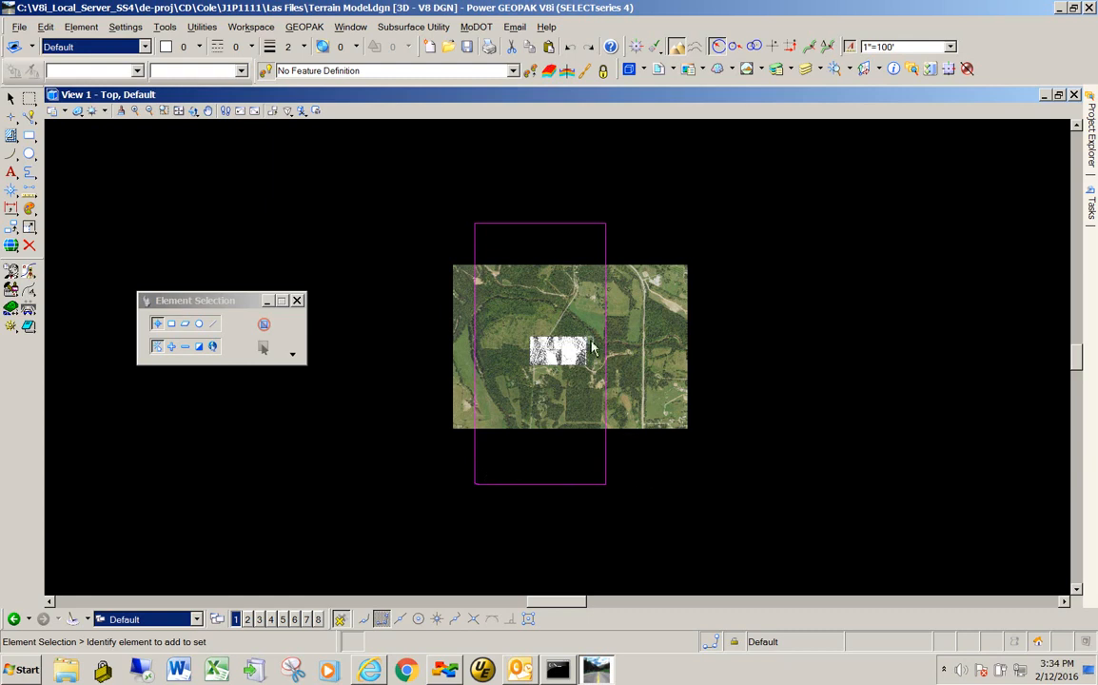
{"action": "scroll", "coordinate": [595, 357], "scroll_direction": "up", "scroll_amount": 5}
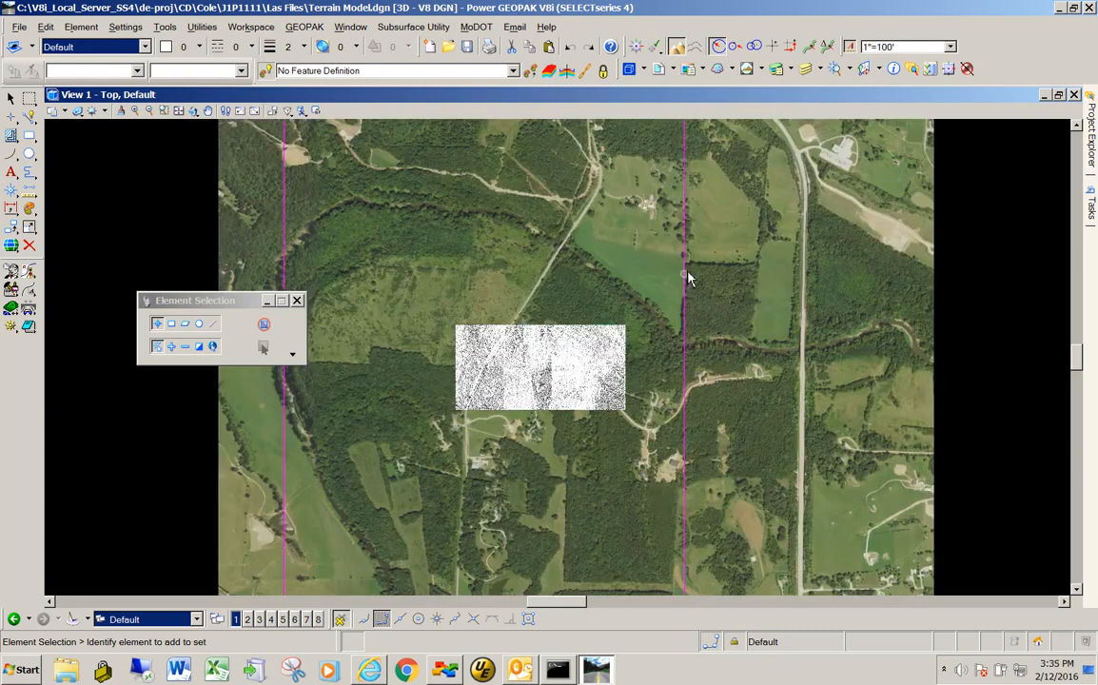
{"action": "scroll", "coordinate": [518, 338], "scroll_direction": "down", "scroll_amount": 4}
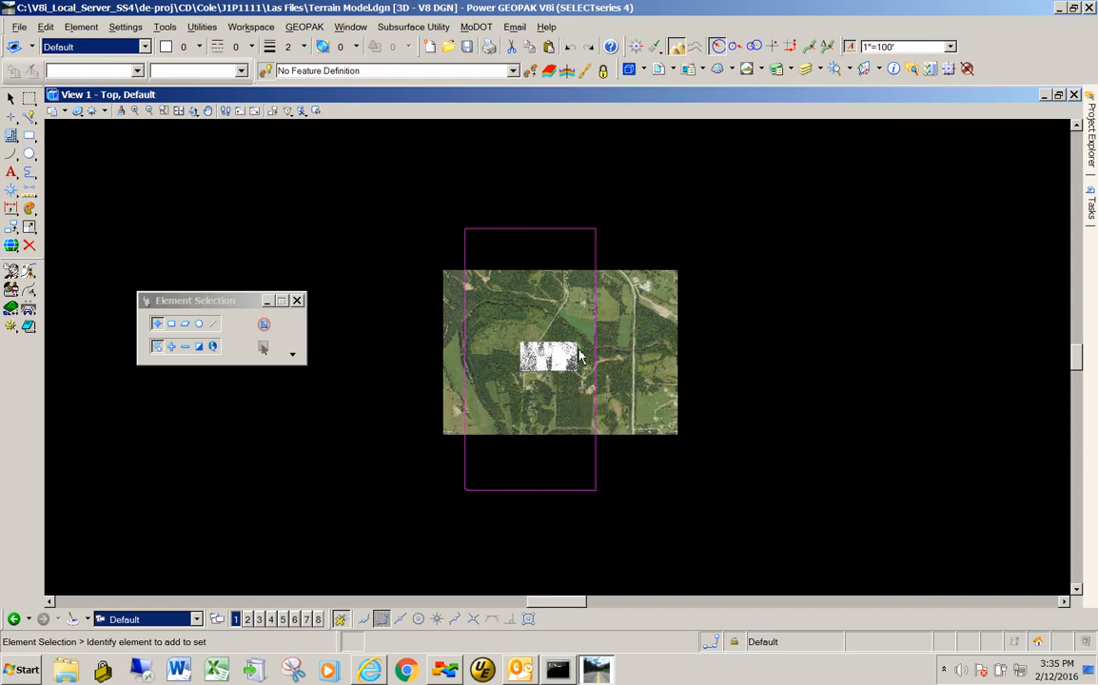
Step: Detach the Web_Map_Server-2D.dgn reference despite its civil dependencies, and undo the detachment after viewing the terrain
{"action": "mouse_move", "coordinate": [580, 353]}
{"action": "left_click", "coordinate": [659, 71]}
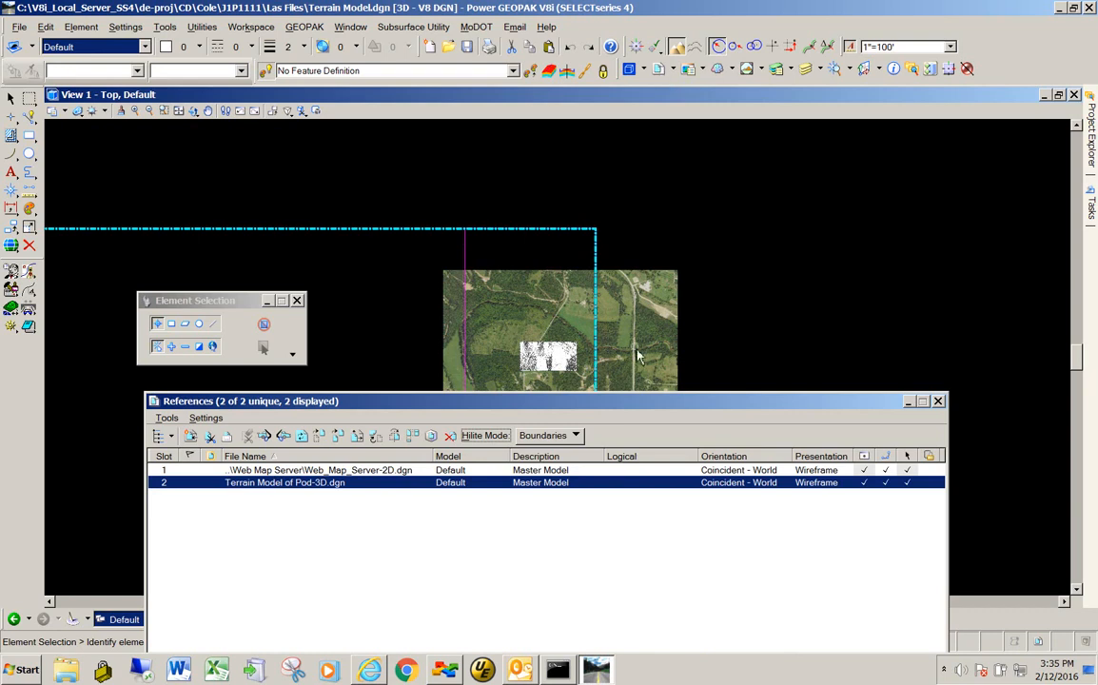
{"action": "left_click_drag", "start_coordinate": [634, 409], "coordinate": [706, 451]}
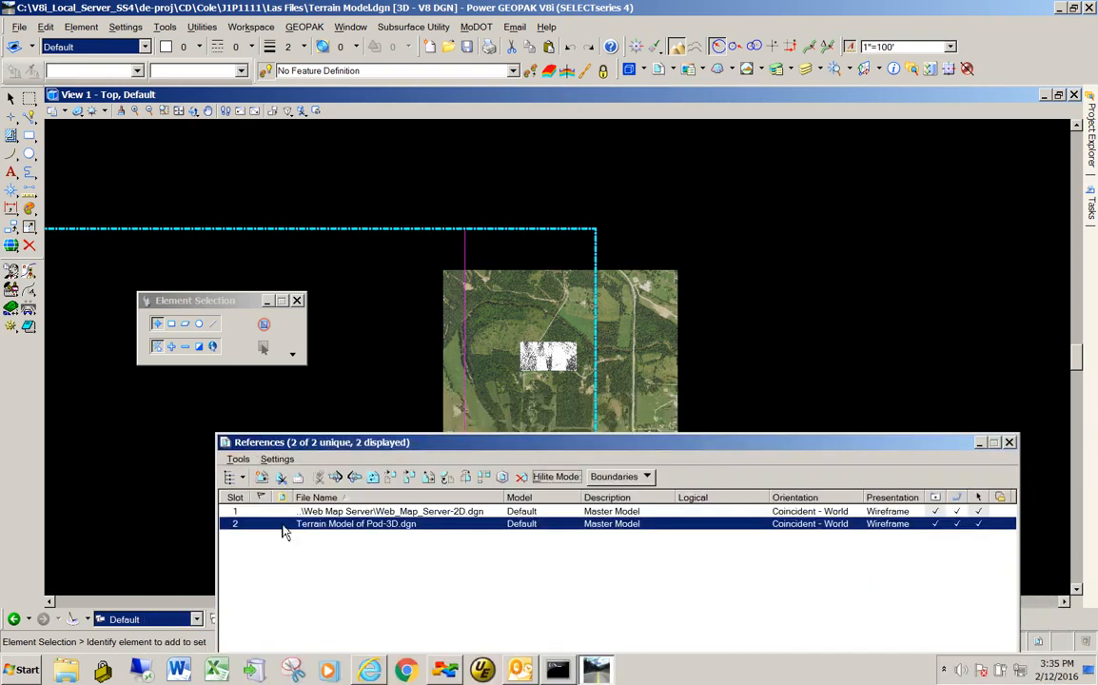
{"action": "left_click", "coordinate": [330, 516]}
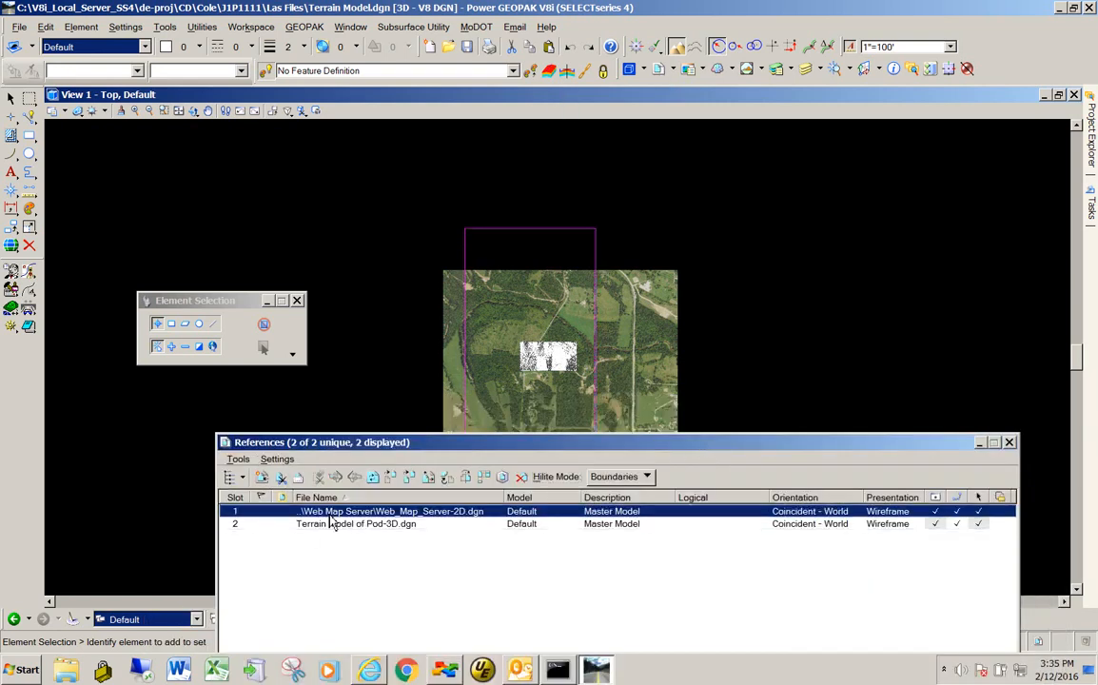
{"action": "right_click", "coordinate": [656, 513]}
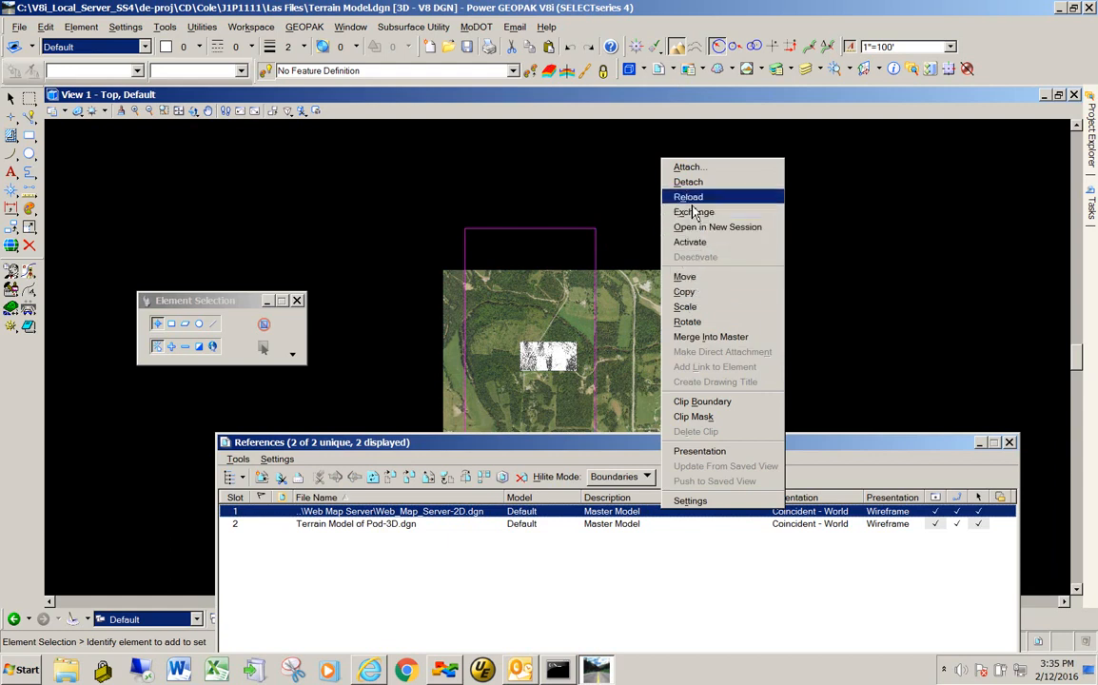
{"action": "key", "text": "Delete"}
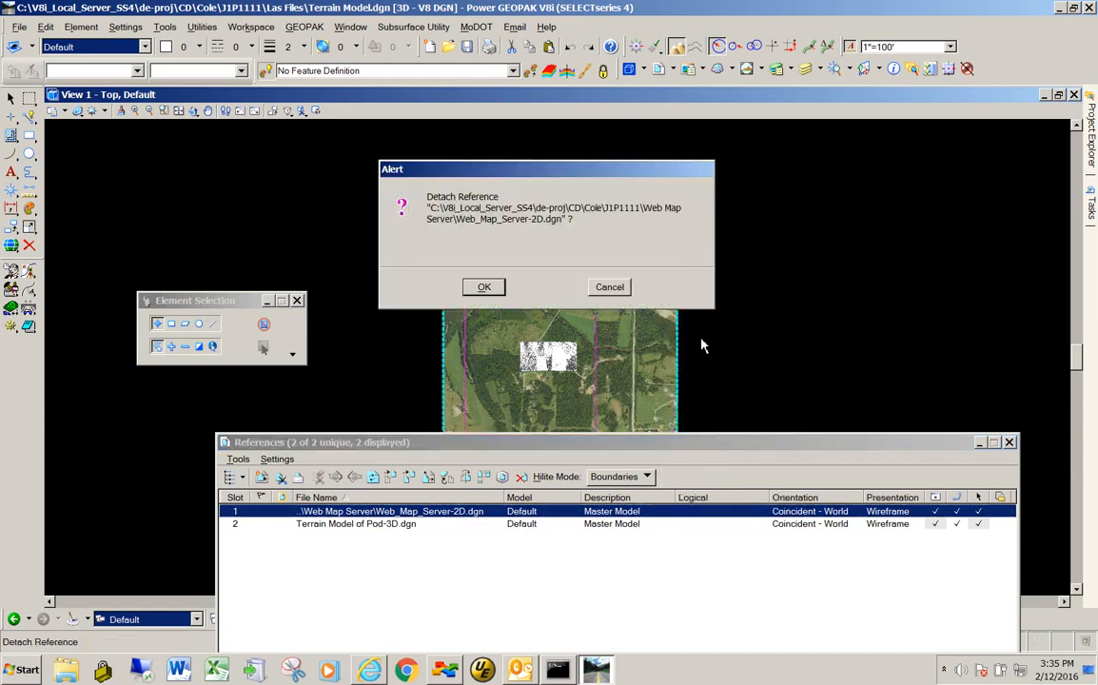
{"action": "left_click", "coordinate": [482, 287]}
{"action": "left_click_drag", "start_coordinate": [482, 300], "coordinate": [657, 160]}
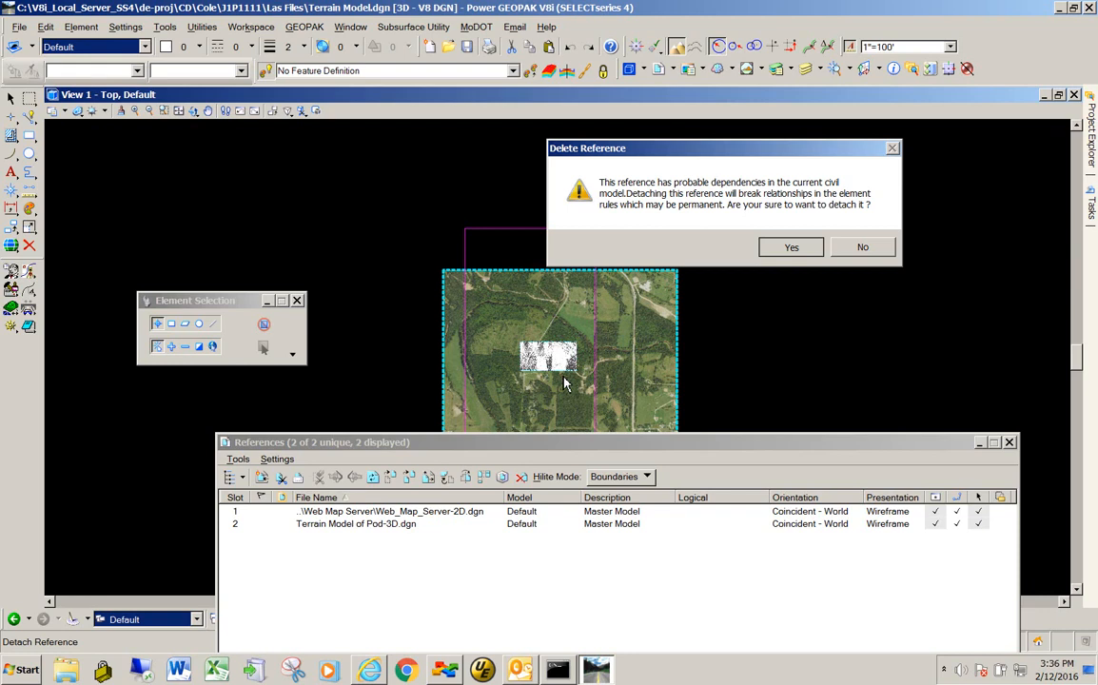
{"action": "key", "text": "Return"}
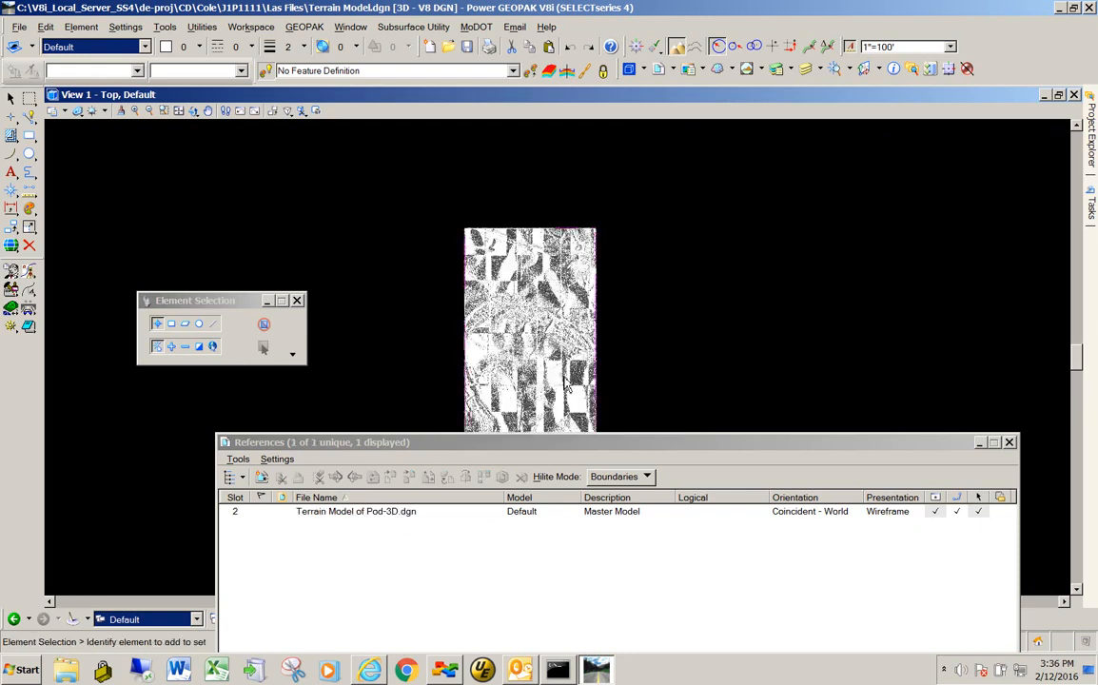
{"action": "scroll", "coordinate": [462, 207], "scroll_direction": "down", "scroll_amount": 5}
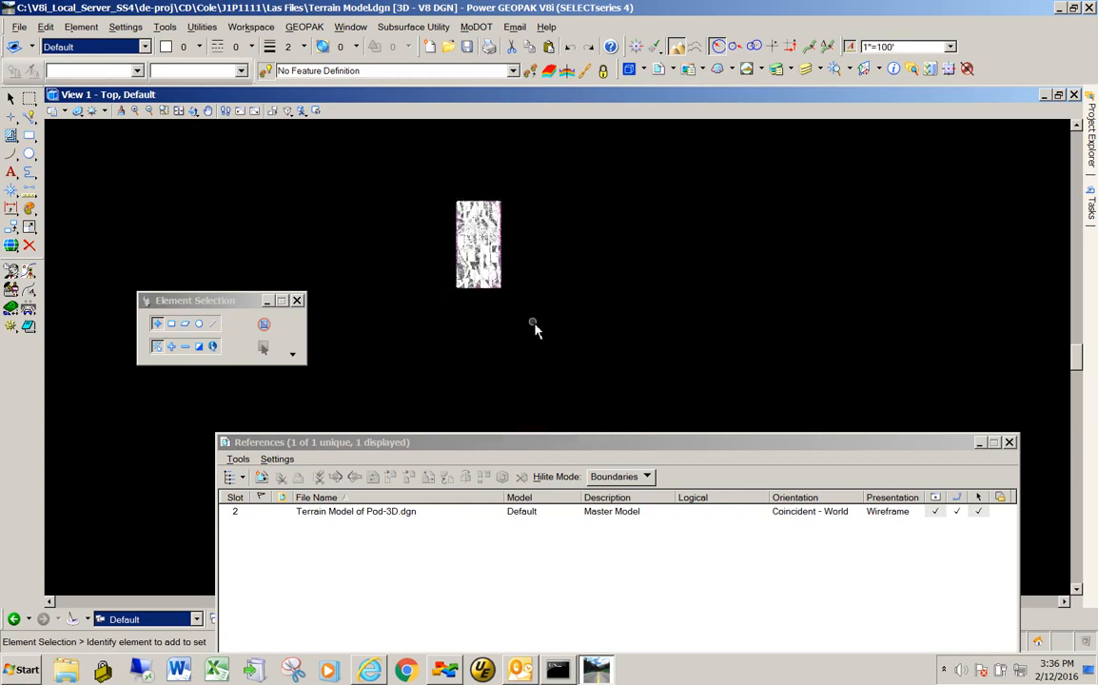
{"action": "scroll", "coordinate": [479, 286], "scroll_direction": "up", "scroll_amount": 4}
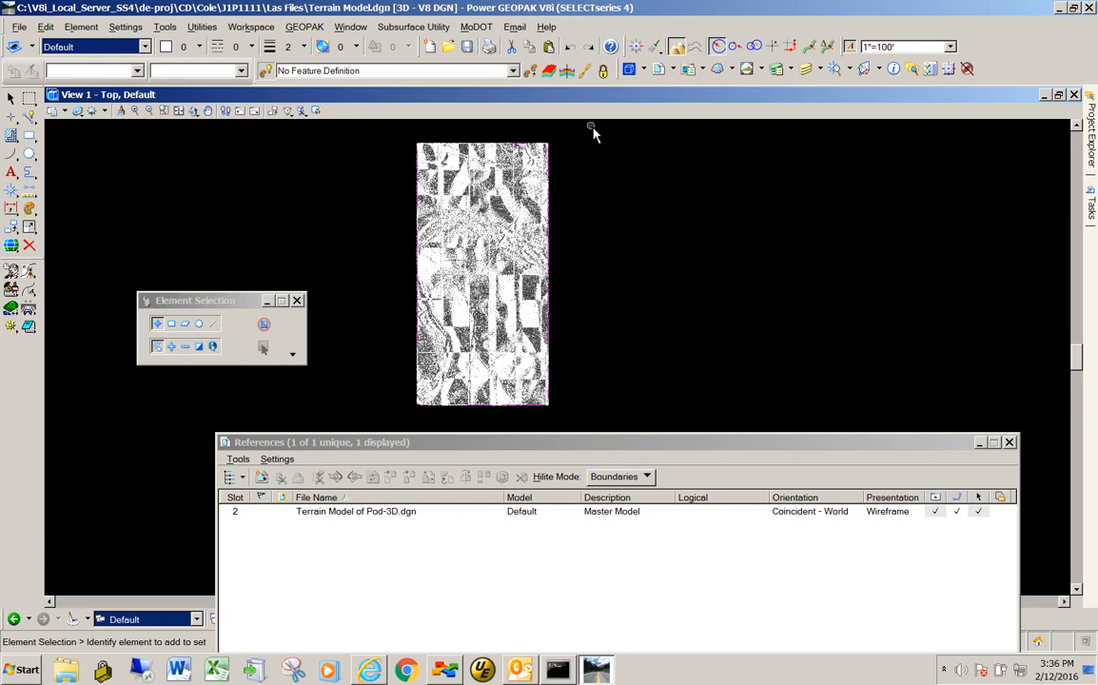
{"action": "left_click", "coordinate": [571, 47]}
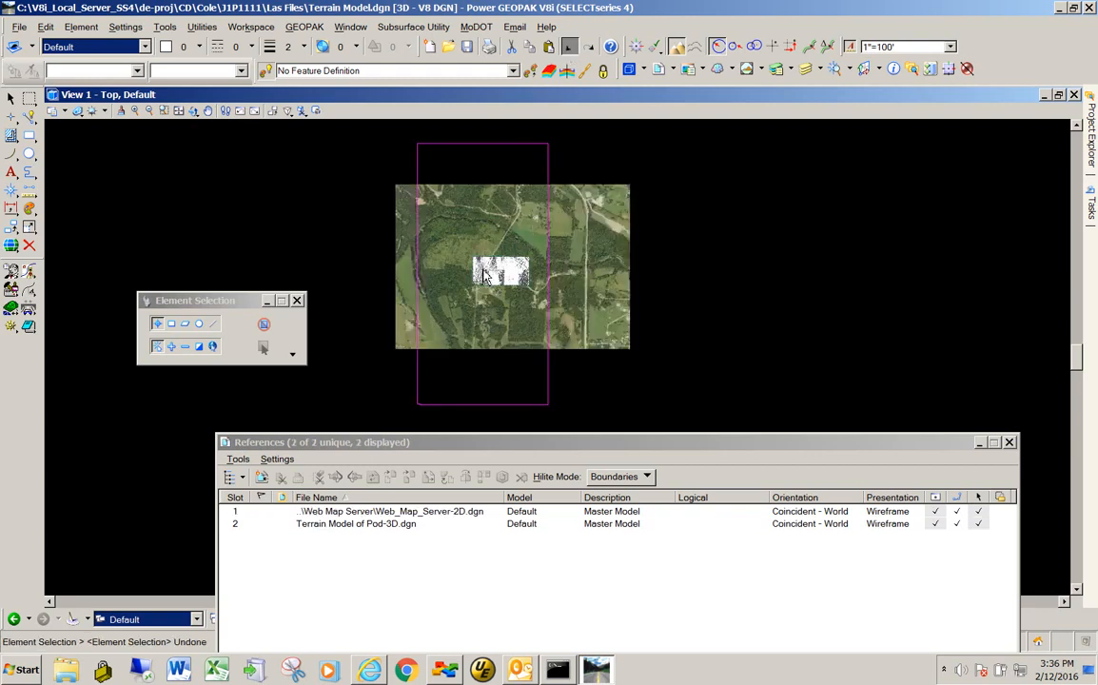
Step: Remove the rule from the clipped terrain model to break its link to the referenced terrain and boundary
{"action": "scroll", "coordinate": [457, 240], "scroll_direction": "up", "scroll_amount": 1}
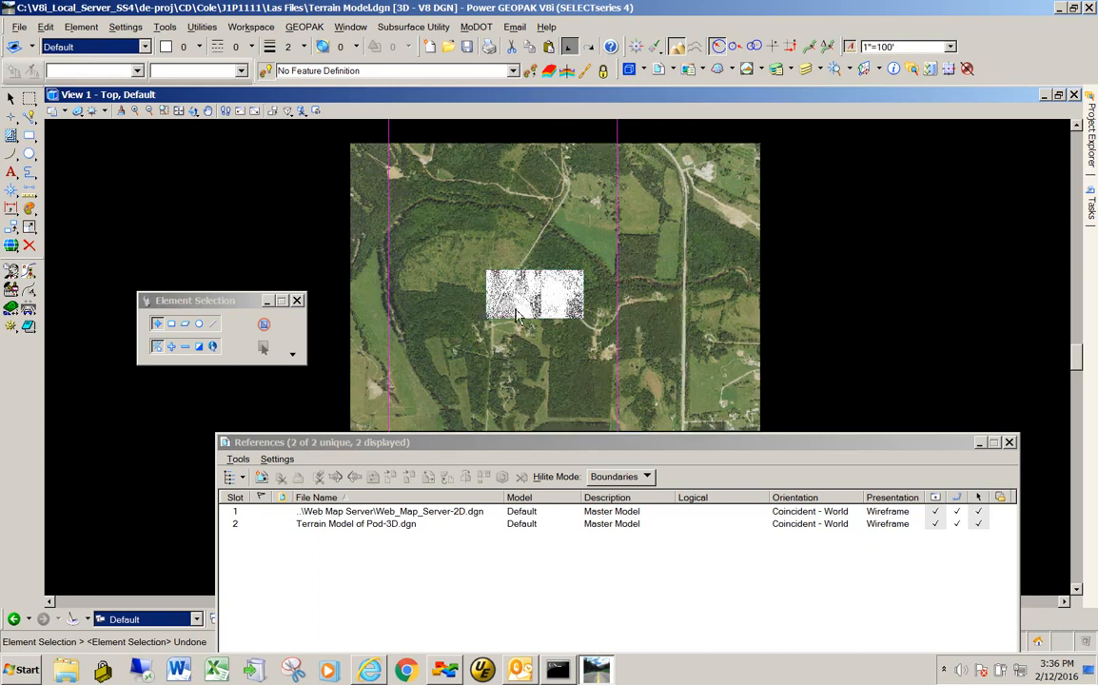
{"action": "left_click", "coordinate": [561, 299]}
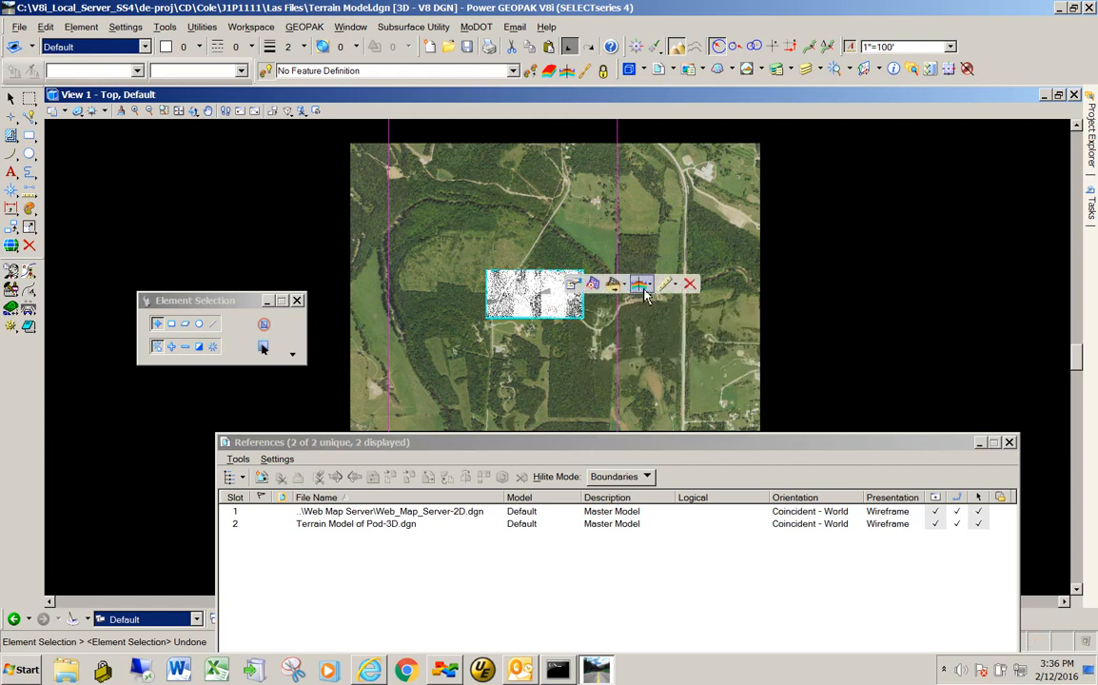
{"action": "left_click", "coordinate": [677, 289]}
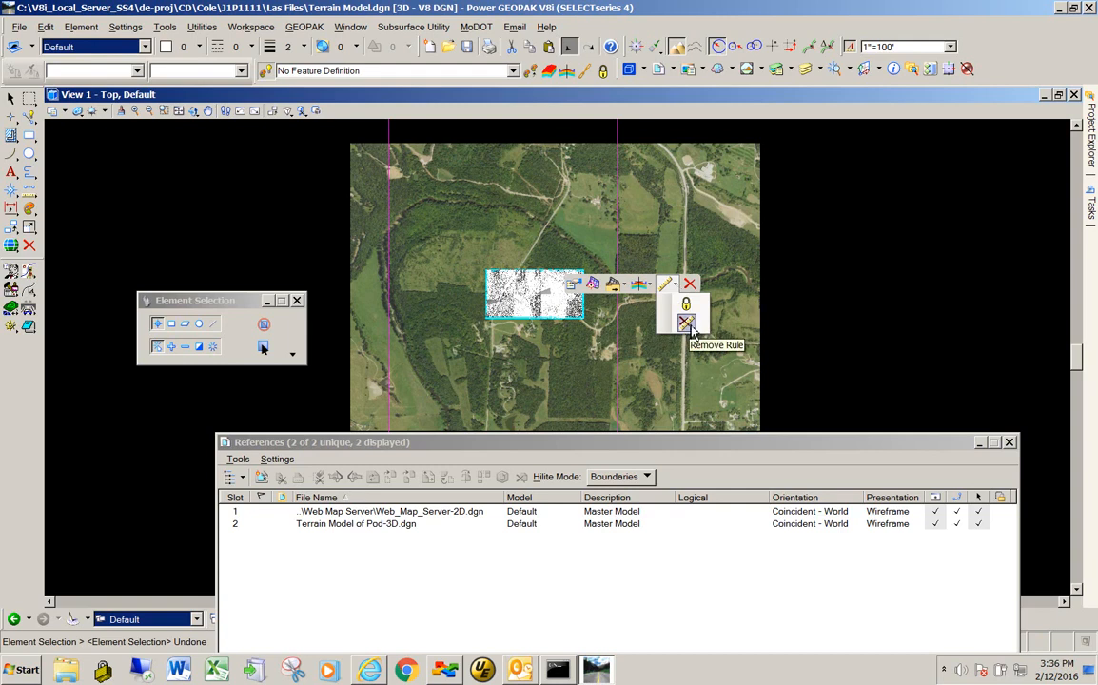
{"action": "left_click", "coordinate": [688, 324]}
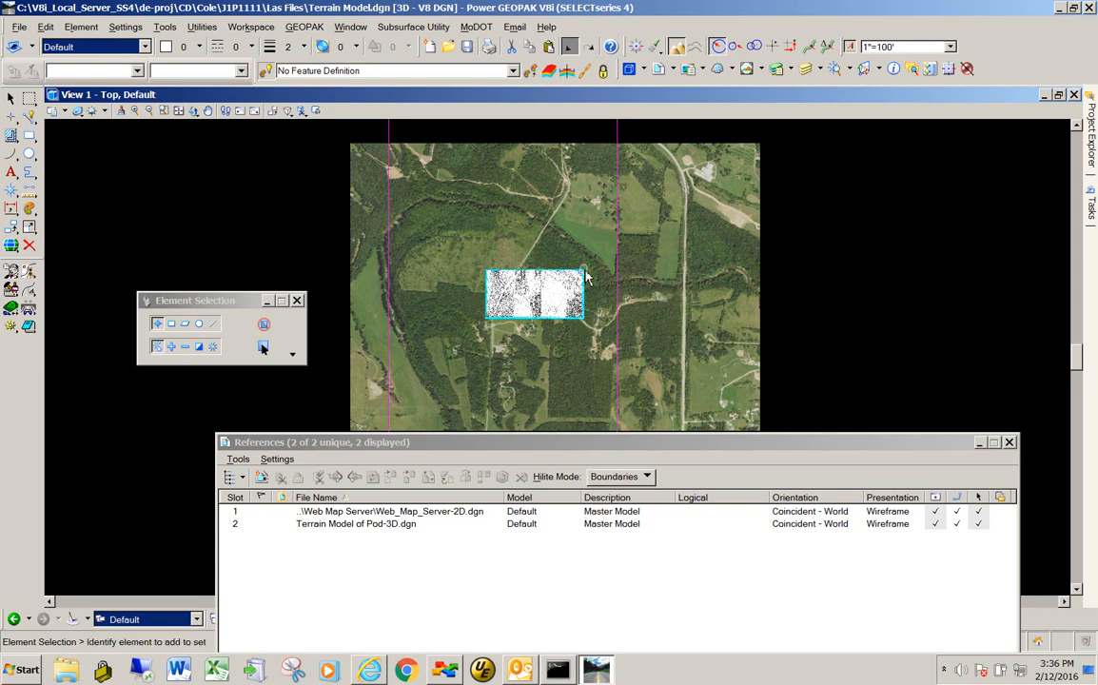
{"action": "mouse_move", "coordinate": [541, 324]}
{"action": "scroll", "coordinate": [575, 338], "scroll_direction": "down", "scroll_amount": 2}
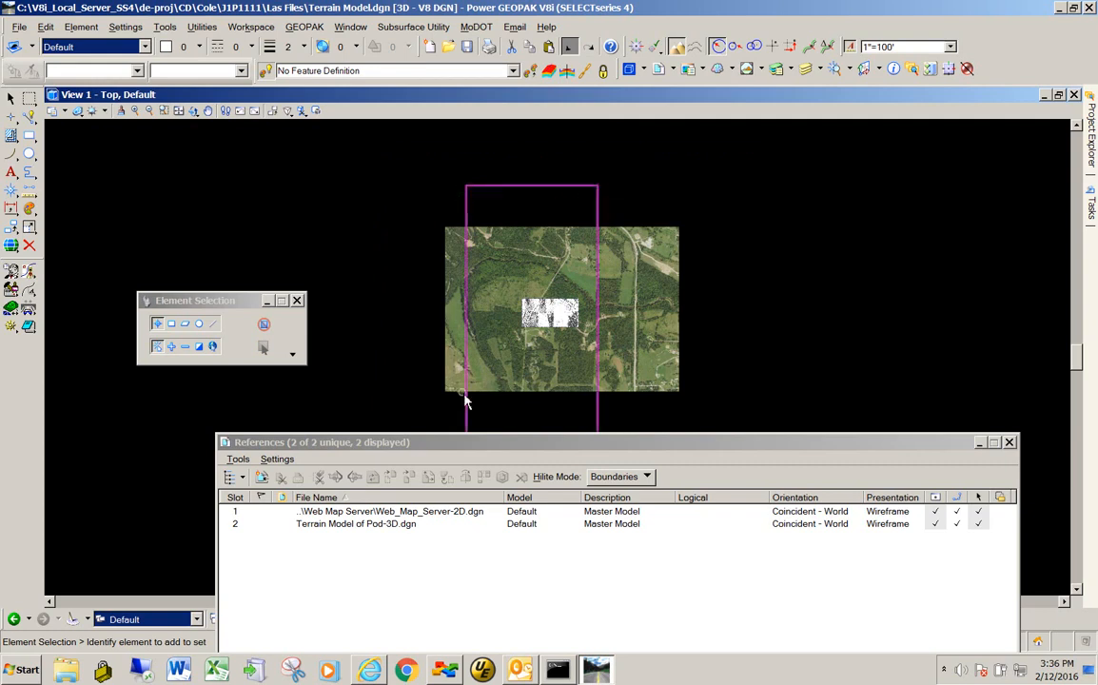
{"action": "mouse_move", "coordinate": [600, 195]}
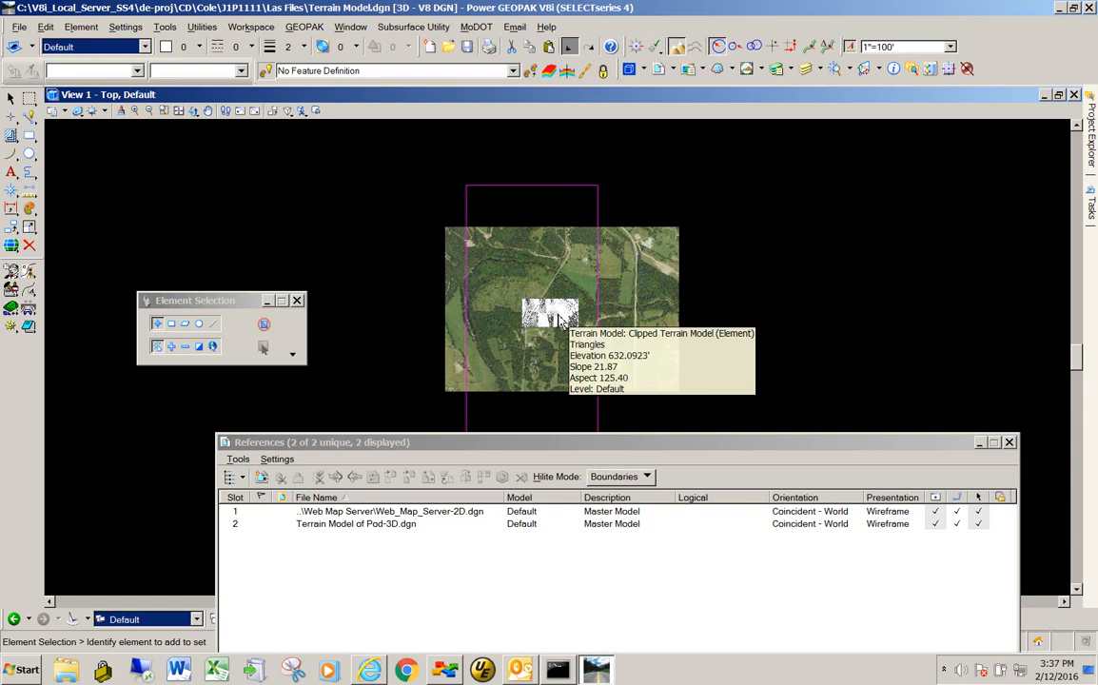
{"action": "scroll", "coordinate": [558, 319], "scroll_direction": "up", "scroll_amount": 5}
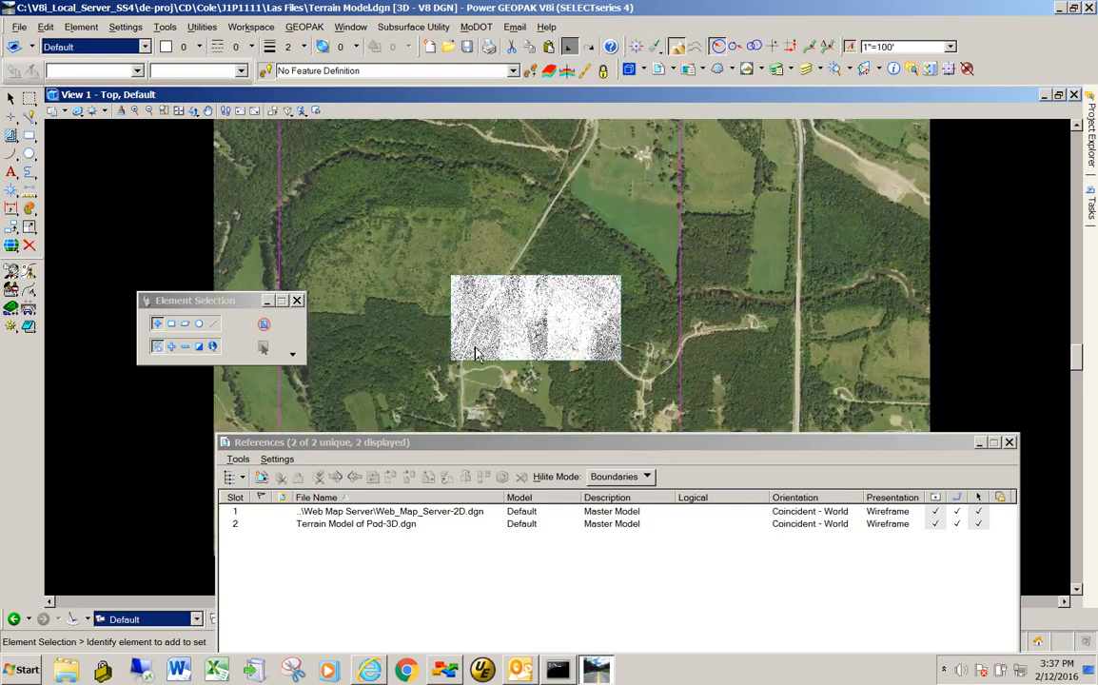
{"action": "scroll", "coordinate": [590, 262], "scroll_direction": "down", "scroll_amount": 3}
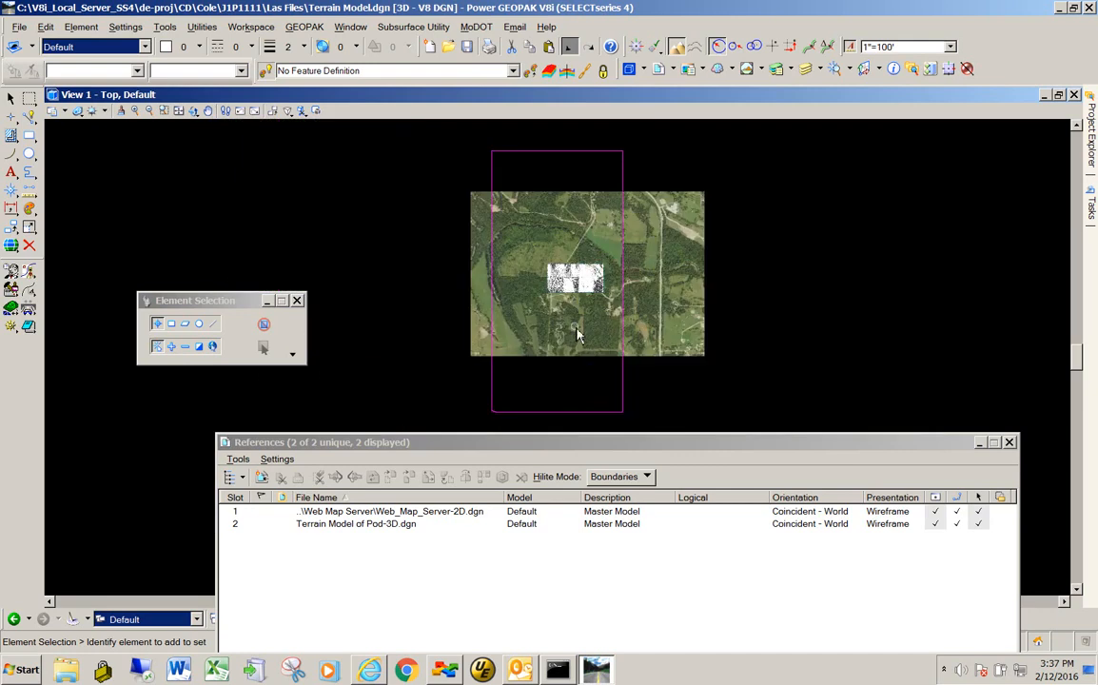
Step: Detach all references from the file, examine the clipped terrain model on its own, and undo the detachment
{"action": "left_click_drag", "start_coordinate": [605, 443], "coordinate": [576, 348]}
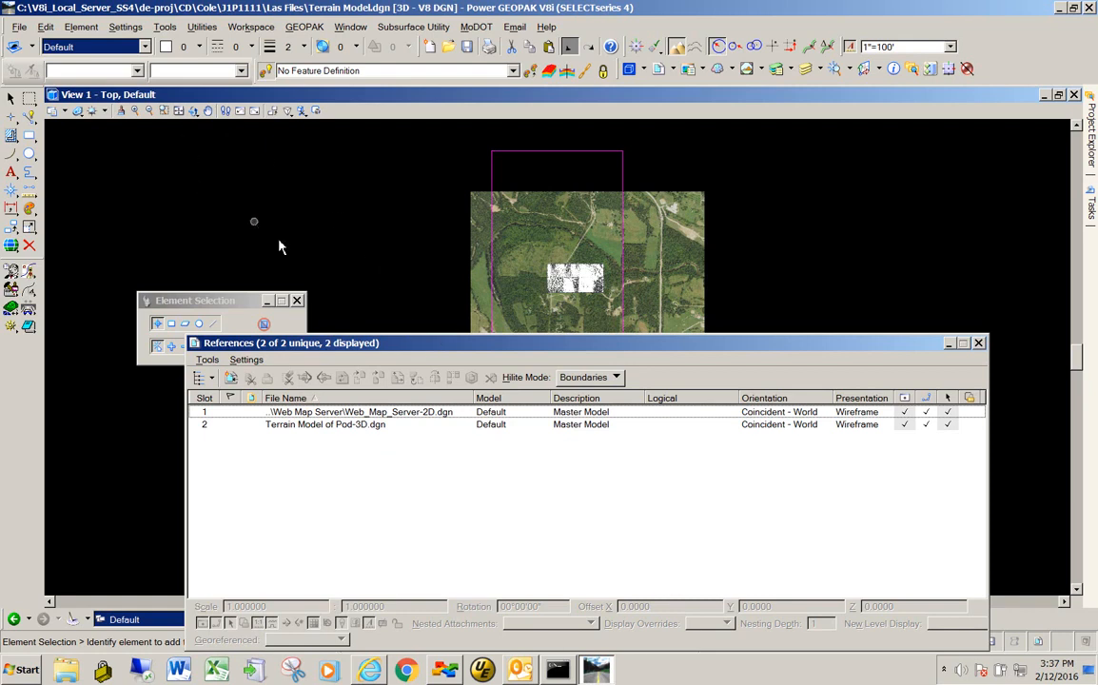
{"action": "left_click_drag", "start_coordinate": [454, 348], "coordinate": [485, 328]}
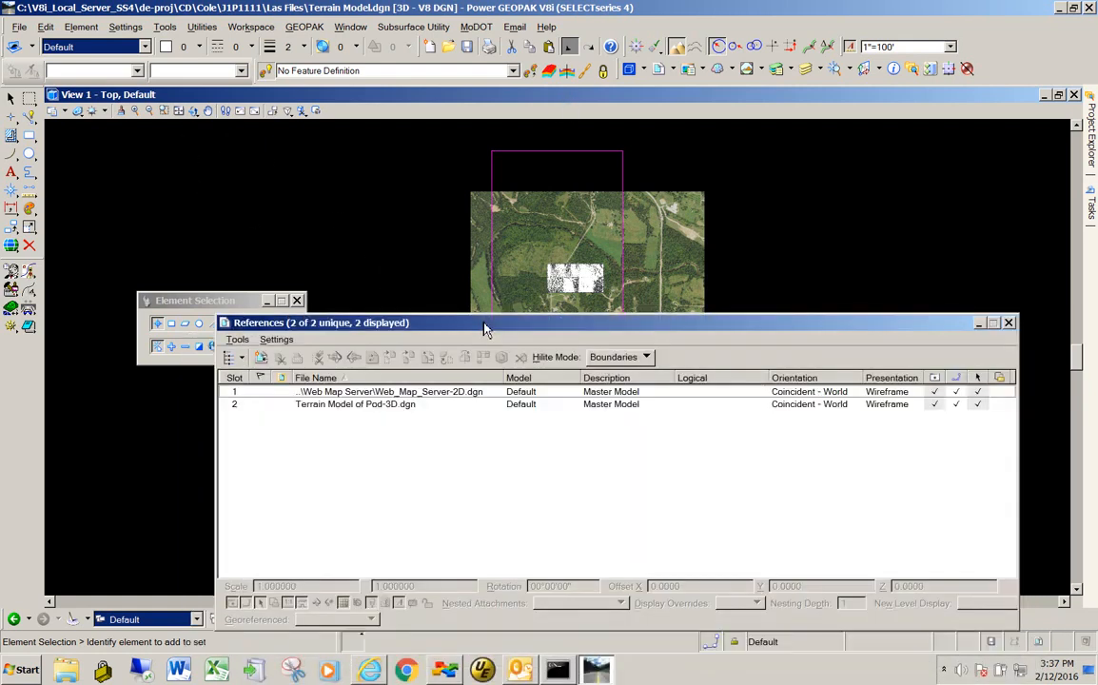
{"action": "left_click", "coordinate": [350, 392]}
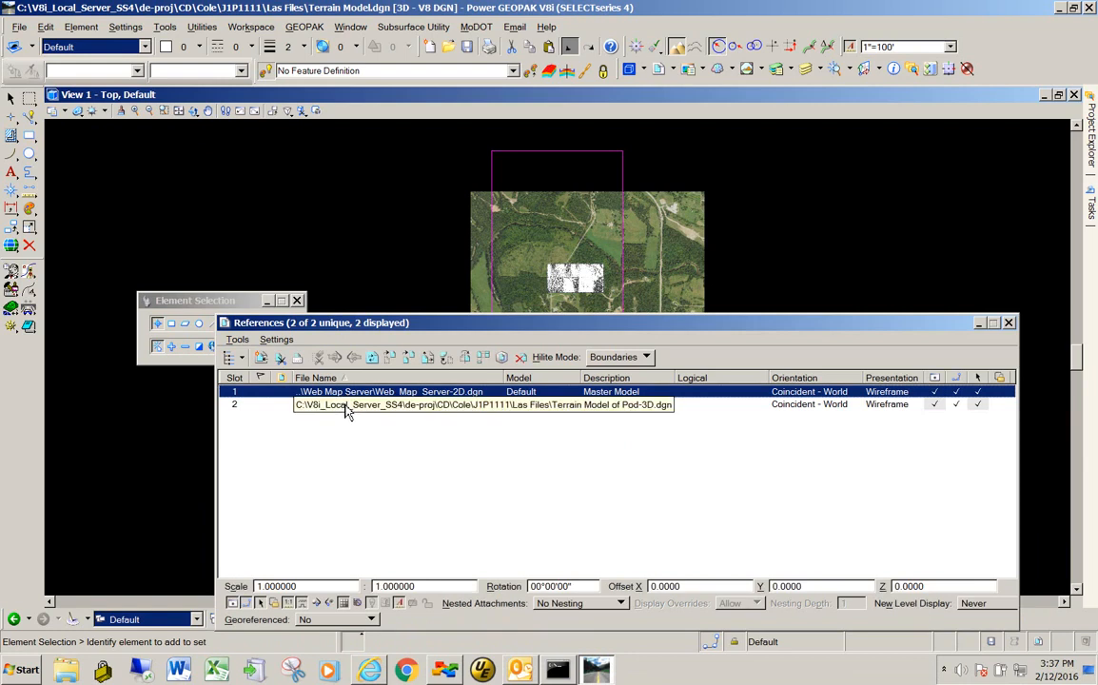
{"action": "left_click", "coordinate": [346, 406], "text": "ctrl"}
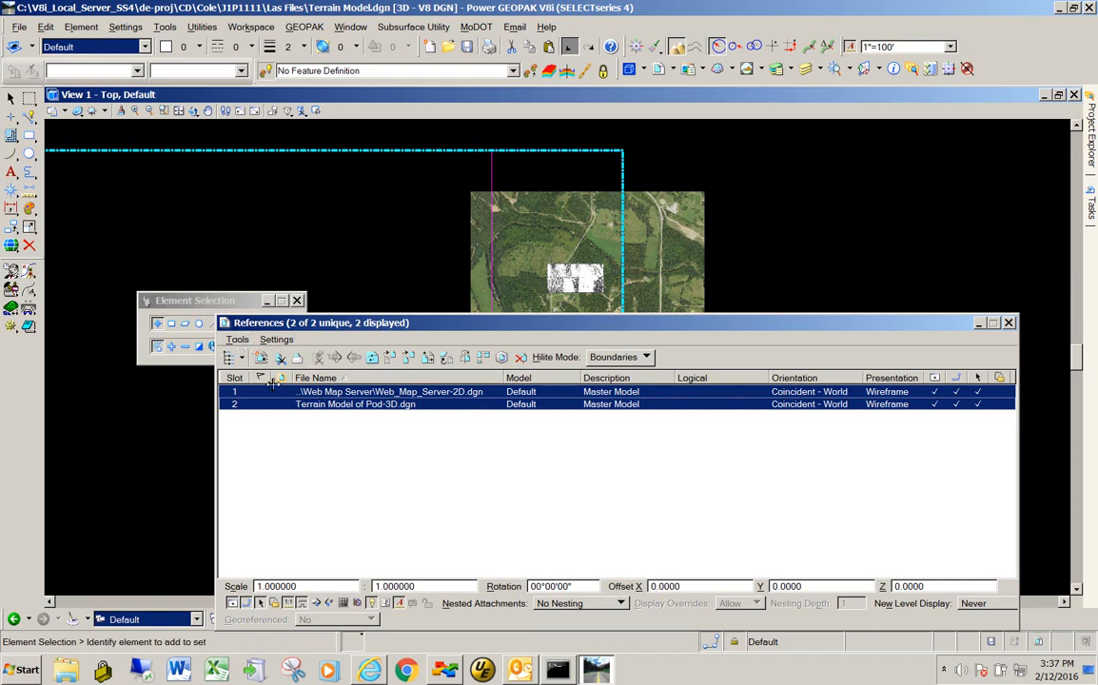
{"action": "left_click", "coordinate": [237, 339]}
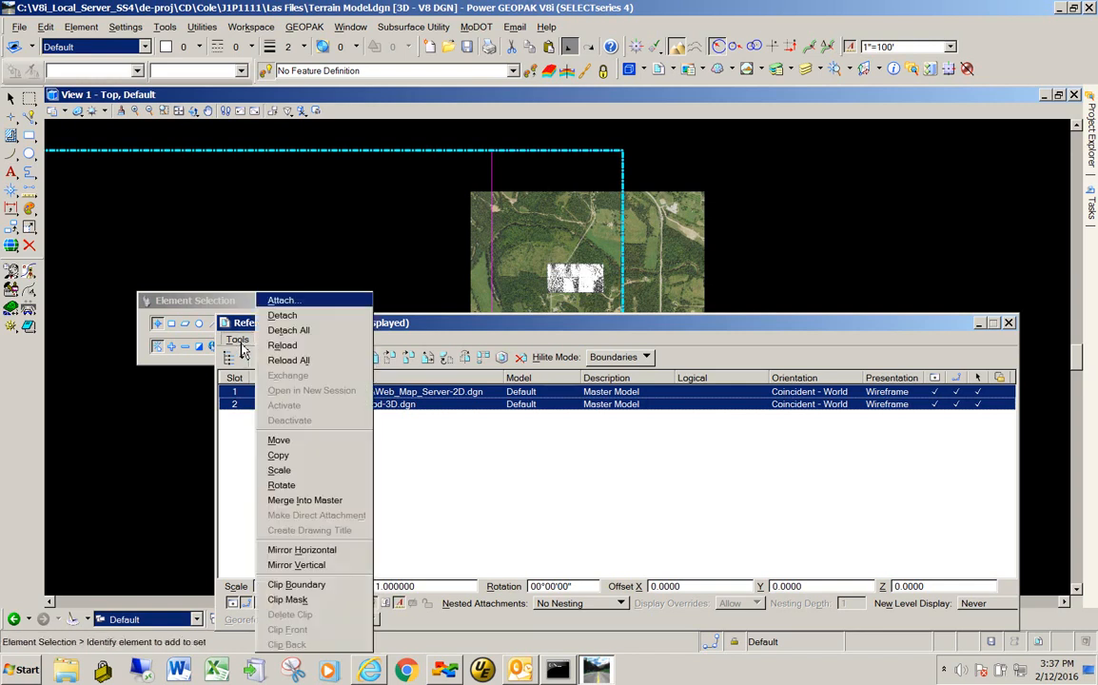
{"action": "left_click", "coordinate": [288, 330]}
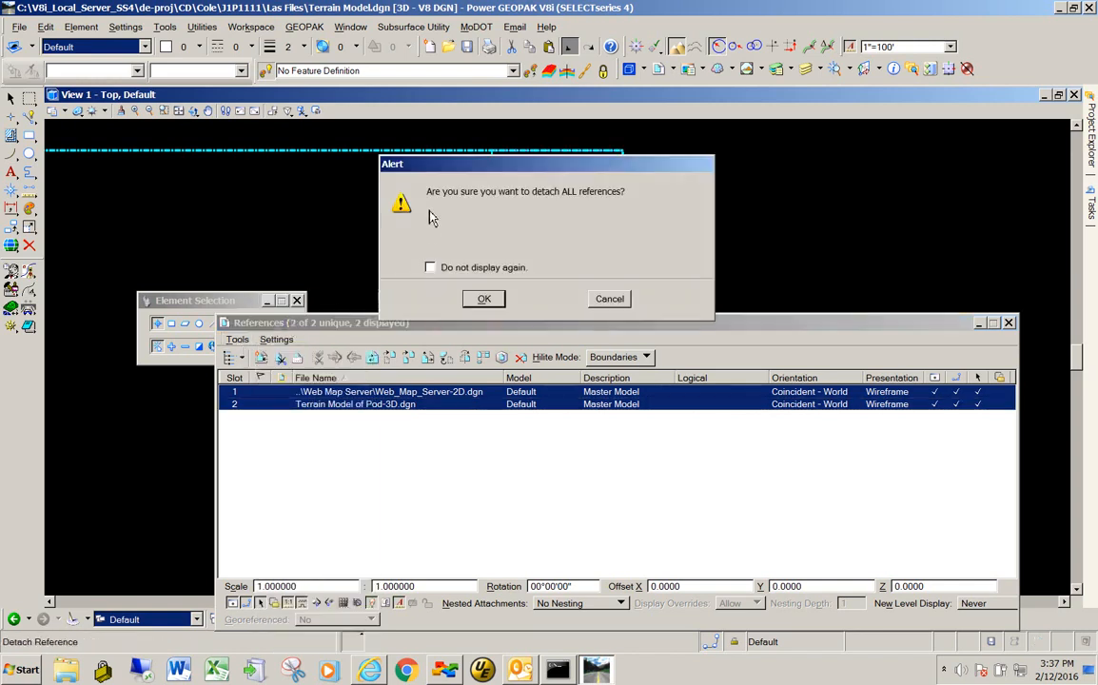
{"action": "left_click", "coordinate": [483, 301]}
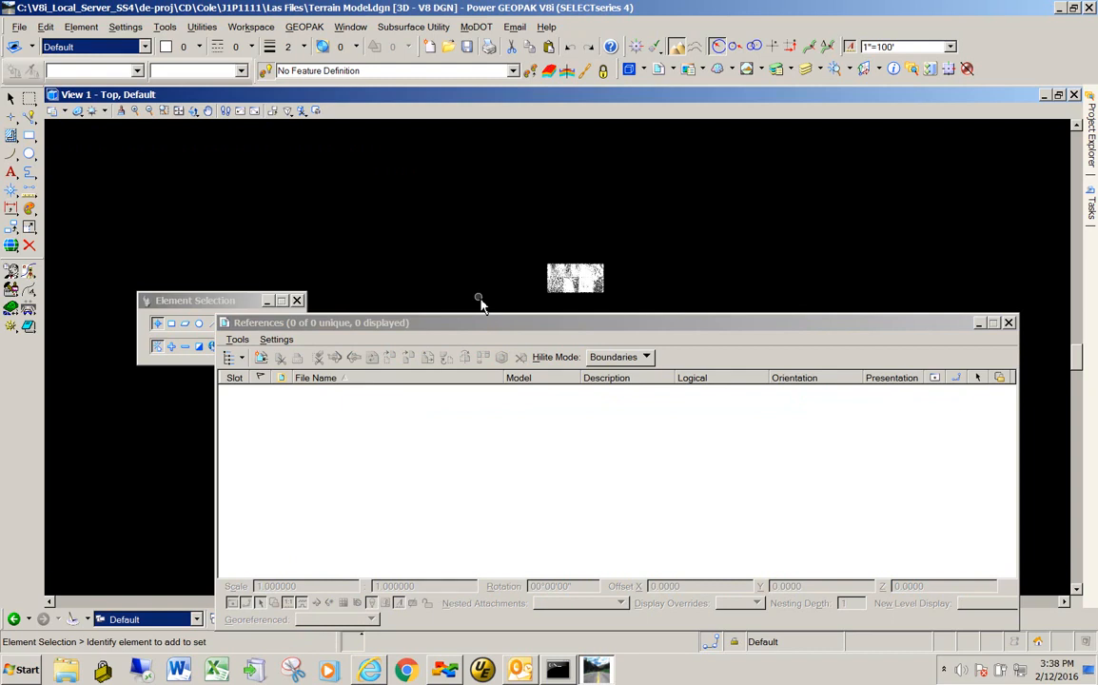
{"action": "mouse_move", "coordinate": [389, 325]}
{"action": "left_mouse_down"}
{"action": "mouse_move", "coordinate": [681, 398]}
{"action": "mouse_move", "coordinate": [571, 407]}
{"action": "mouse_move", "coordinate": [694, 398]}
{"action": "mouse_move", "coordinate": [411, 378]}
{"action": "mouse_move", "coordinate": [321, 327]}
{"action": "mouse_move", "coordinate": [385, 340]}
{"action": "left_mouse_up"}
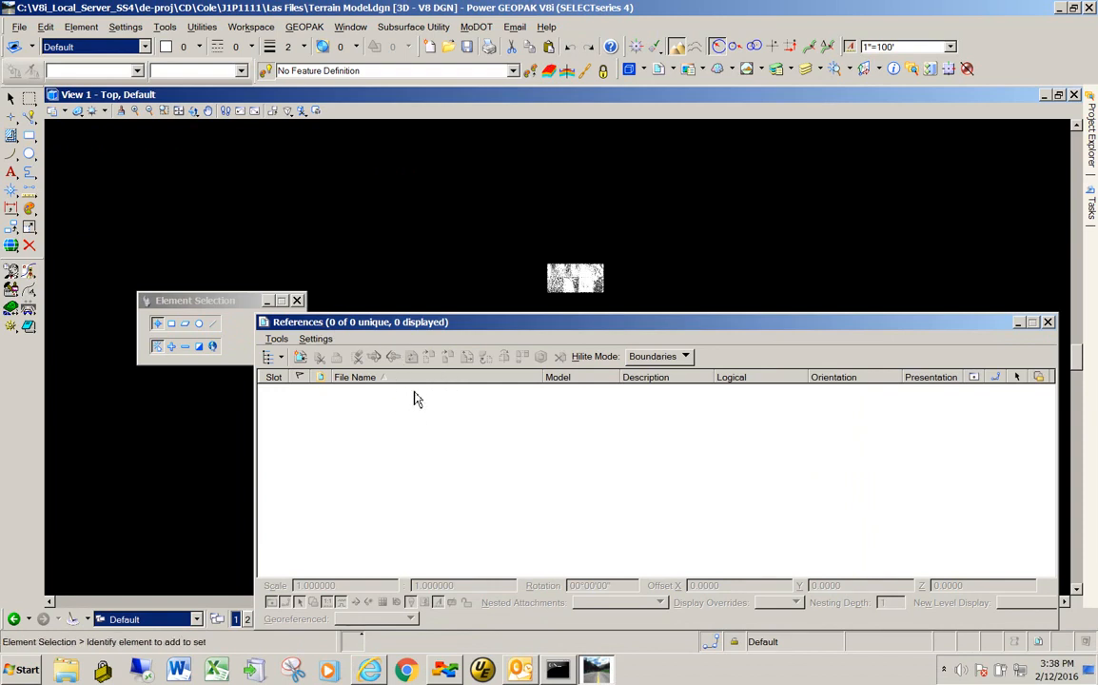
{"action": "left_click_drag", "start_coordinate": [456, 322], "coordinate": [575, 361]}
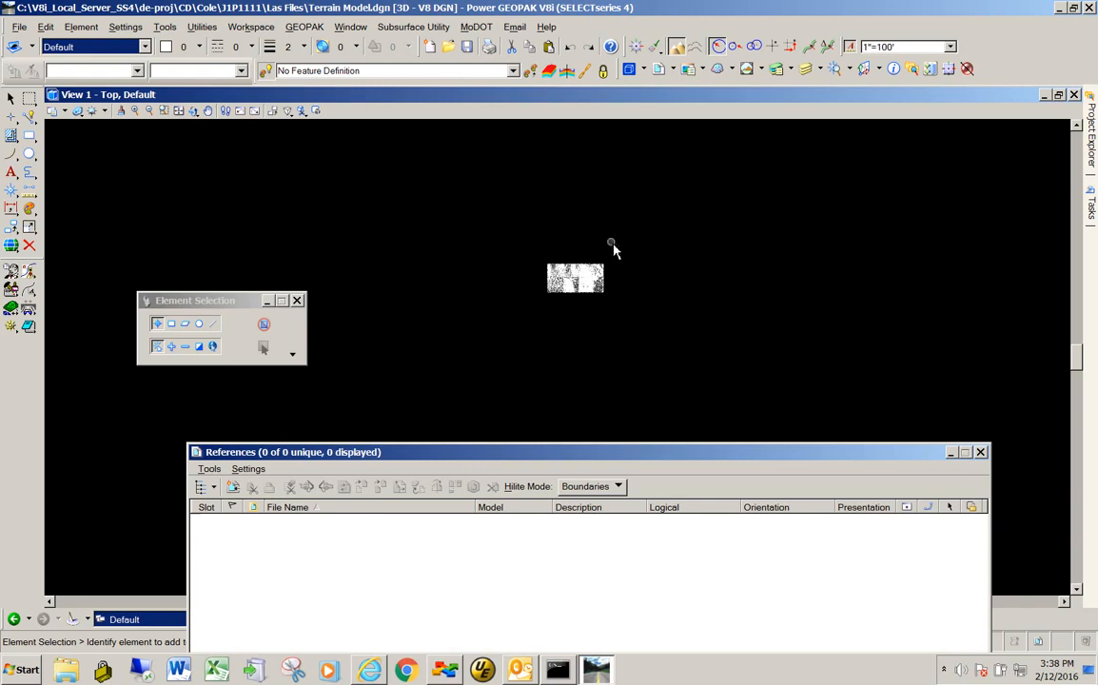
{"action": "scroll", "coordinate": [607, 249], "scroll_direction": "up", "scroll_amount": 2}
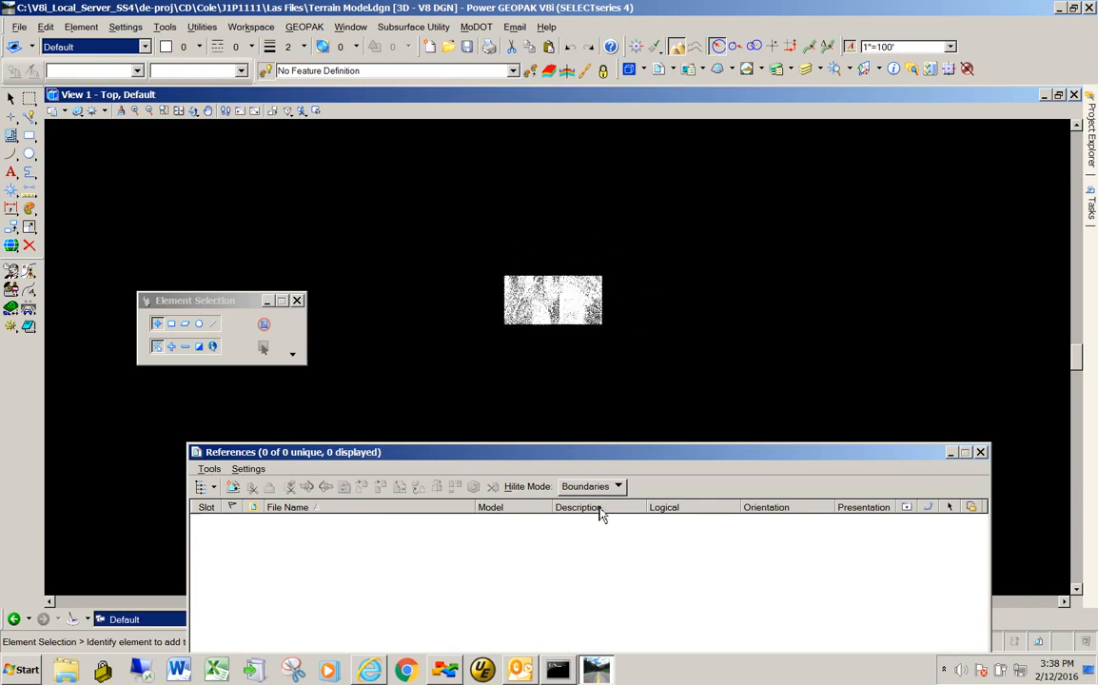
{"action": "left_click", "coordinate": [570, 48]}
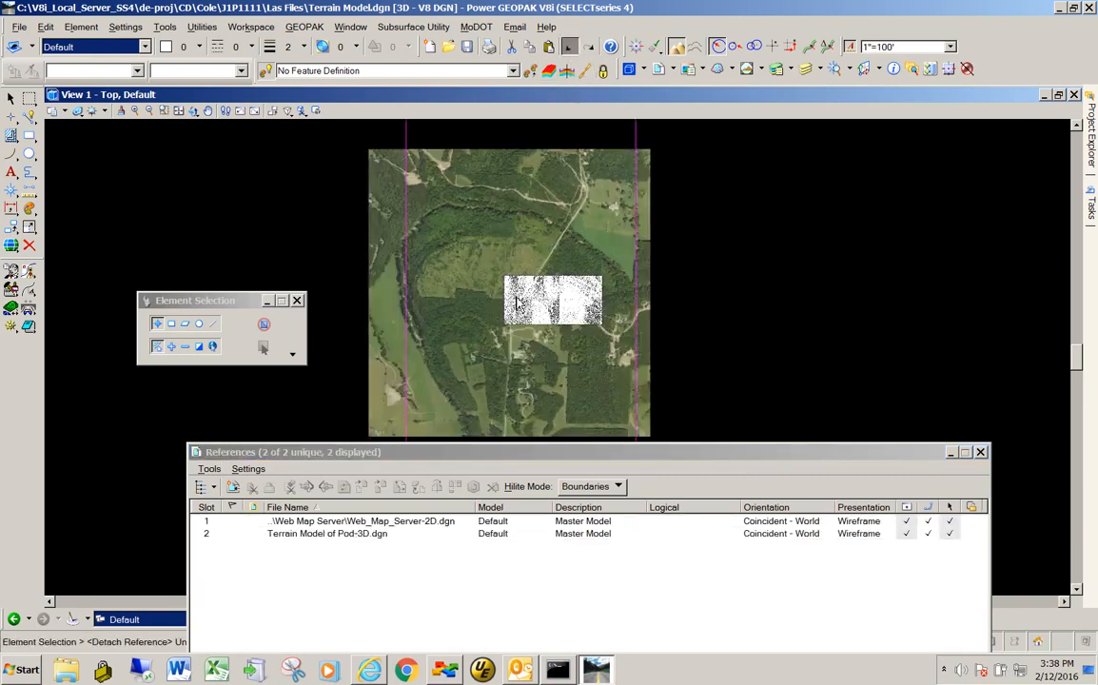
Step: Close the references list
{"action": "left_click_drag", "start_coordinate": [426, 453], "coordinate": [513, 467]}
{"action": "left_click_drag", "start_coordinate": [749, 477], "coordinate": [614, 499]}
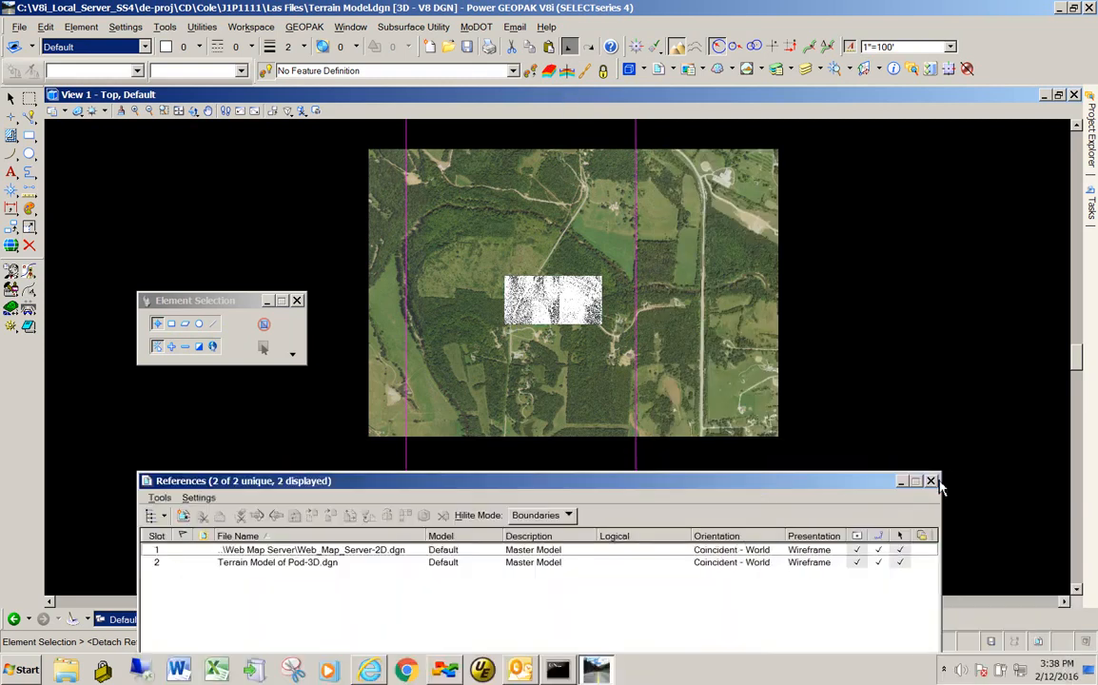
{"action": "left_click", "coordinate": [925, 485]}
Step: Select the clipped terrain model and copy it to the clipboard
{"action": "scroll", "coordinate": [535, 314], "scroll_direction": "up", "scroll_amount": 2}
{"action": "scroll", "coordinate": [515, 323], "scroll_direction": "up", "scroll_amount": 2}
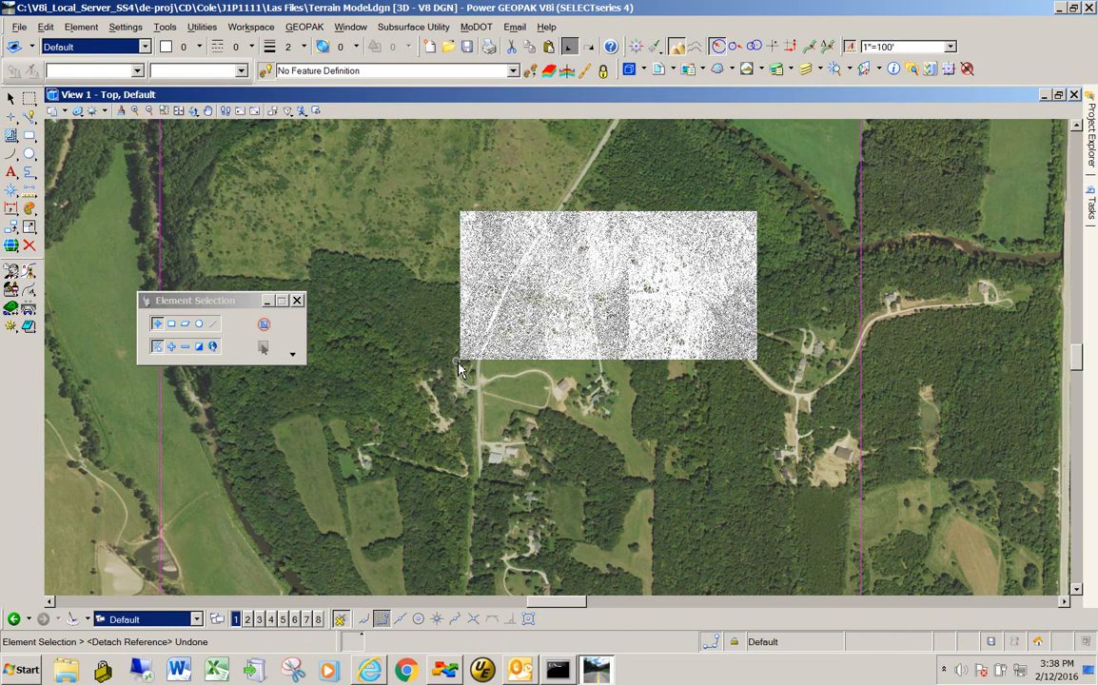
{"action": "left_click", "coordinate": [498, 279]}
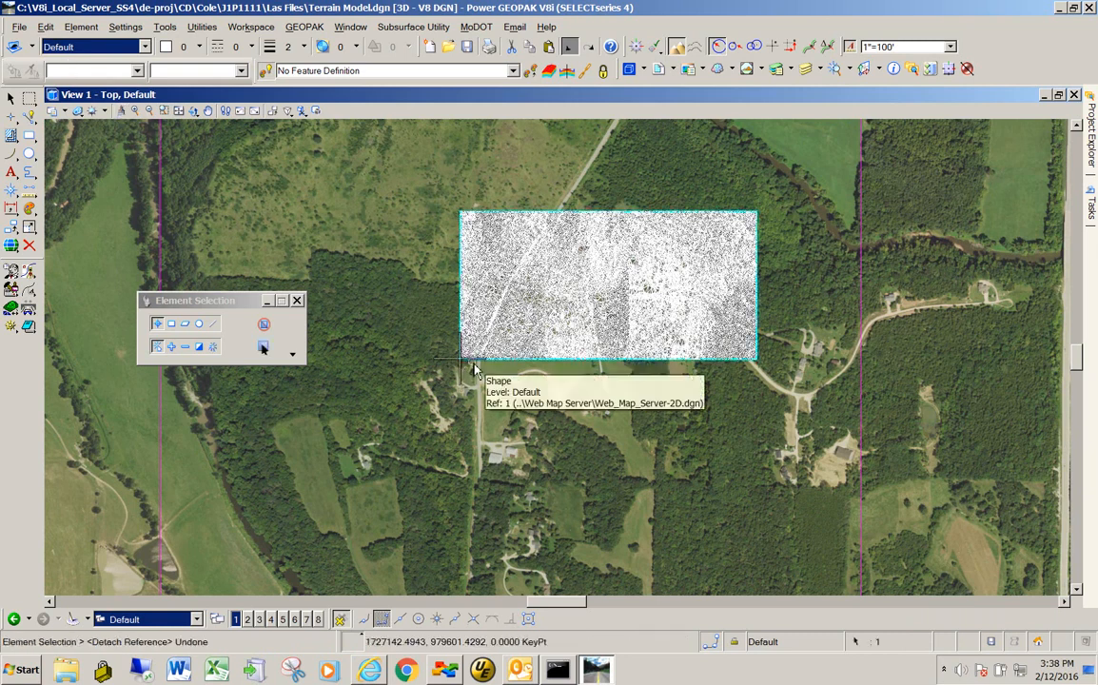
{"action": "scroll", "coordinate": [463, 363], "scroll_direction": "up", "scroll_amount": 5}
{"action": "scroll", "coordinate": [463, 362], "scroll_direction": "down", "scroll_amount": 5}
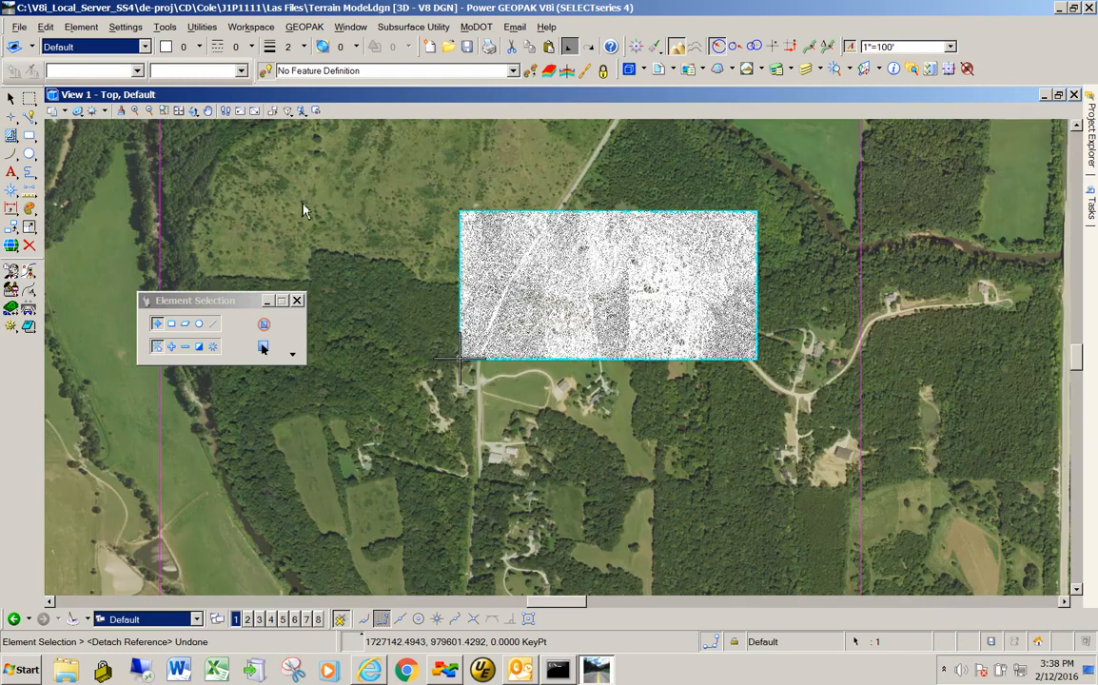
{"action": "left_click", "coordinate": [45, 27]}
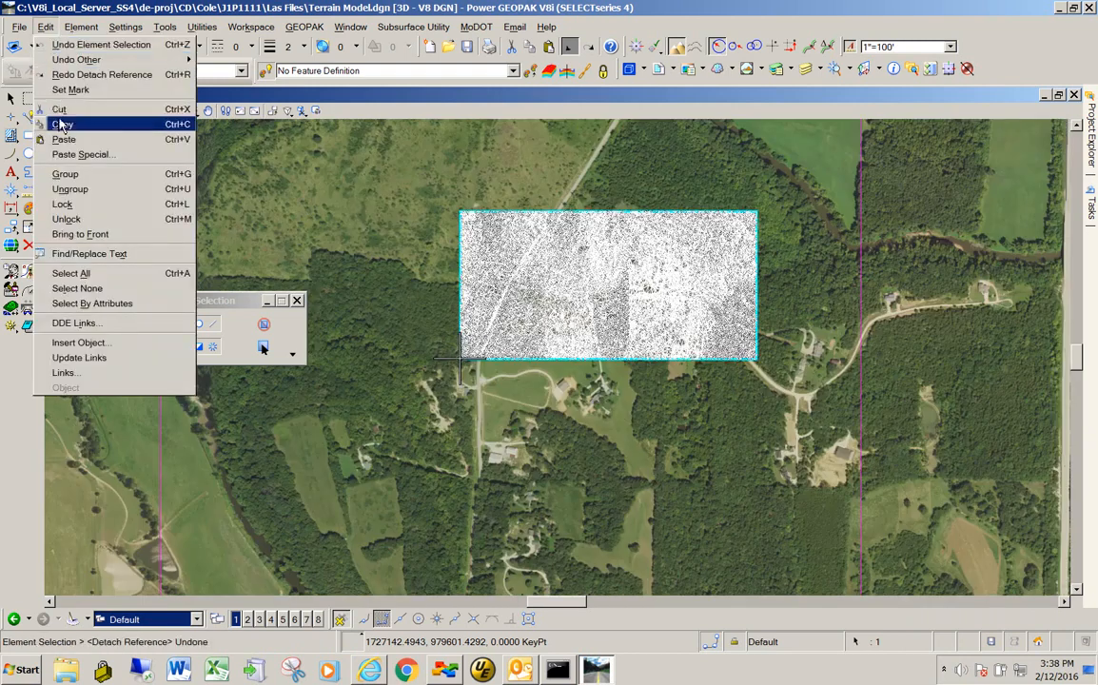
{"action": "left_click", "coordinate": [61, 125]}
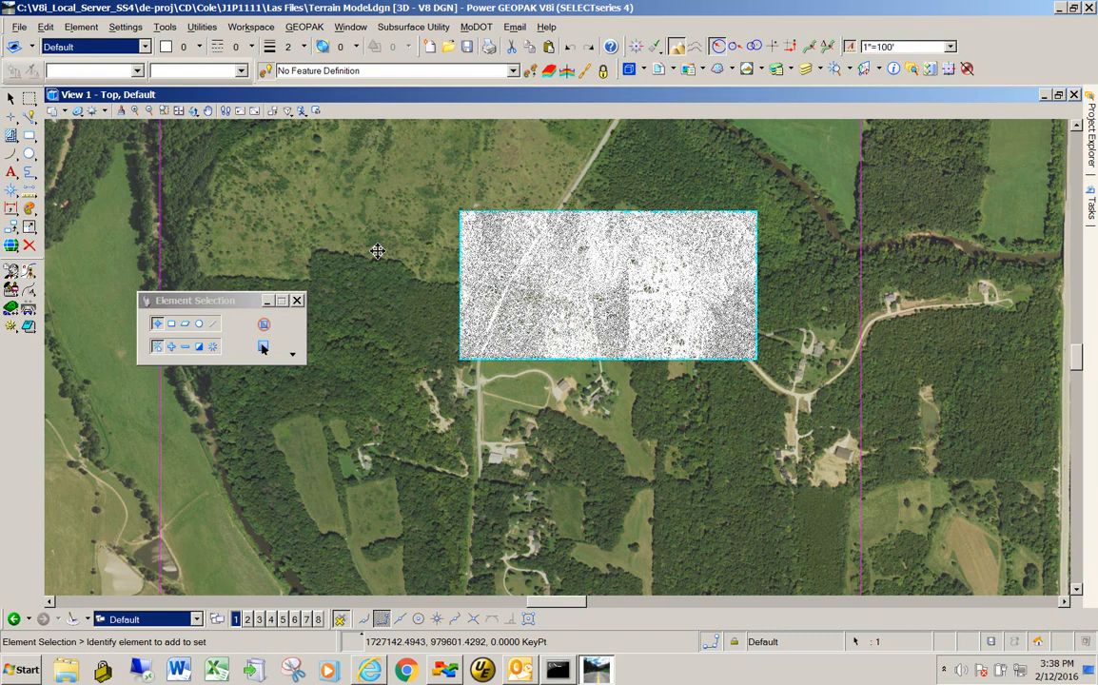
Step: Open the file "Terrain Model of KIM Project Area Clipped from Pod Terrain.dgn"
{"action": "left_click", "coordinate": [19, 26]}
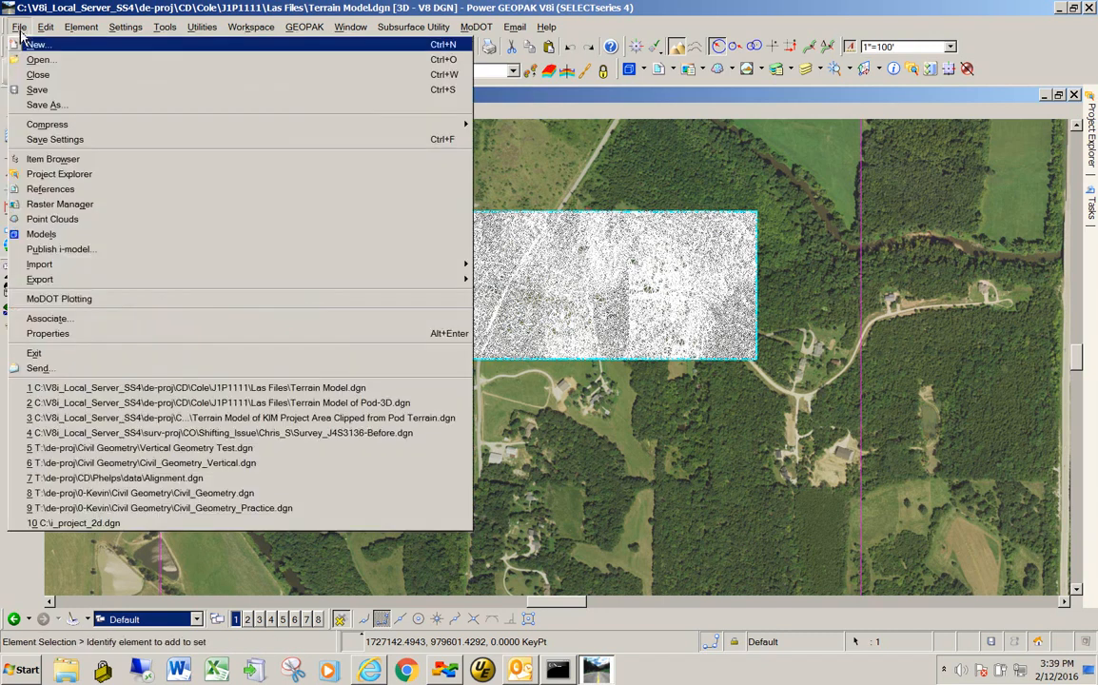
{"action": "left_click", "coordinate": [34, 59]}
{"action": "double_click", "coordinate": [319, 232]}
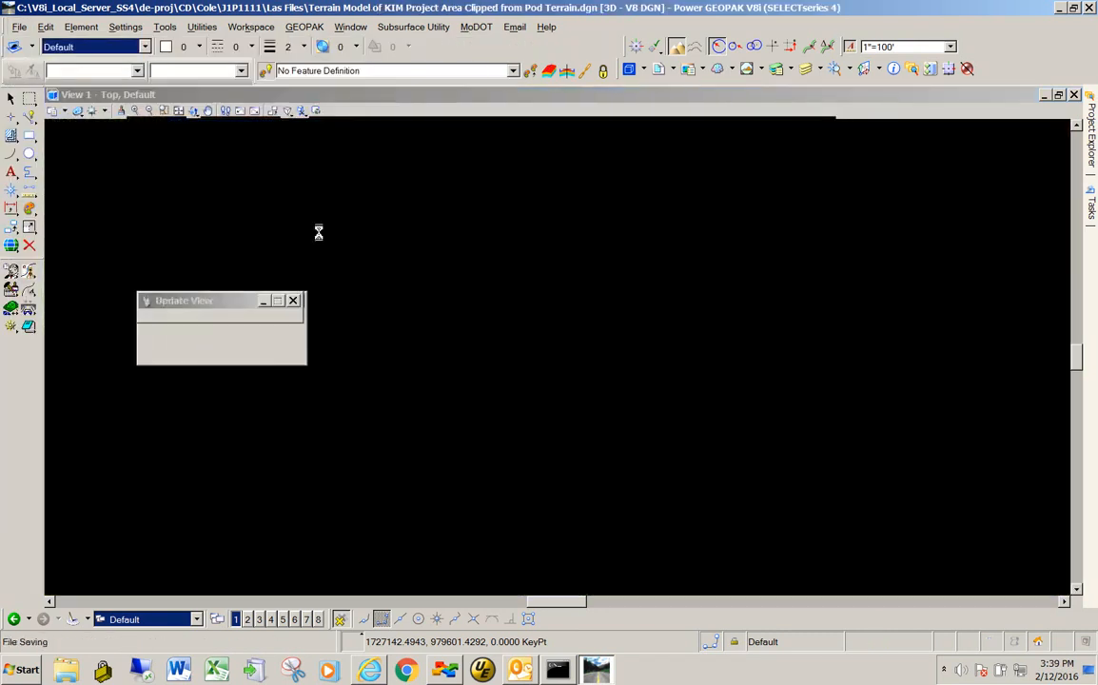
{"action": "scroll", "coordinate": [412, 220], "scroll_direction": "down", "scroll_amount": 5}
{"action": "scroll", "coordinate": [533, 329], "scroll_direction": "up", "scroll_amount": 5}
{"action": "scroll", "coordinate": [534, 329], "scroll_direction": "down", "scroll_amount": 2}
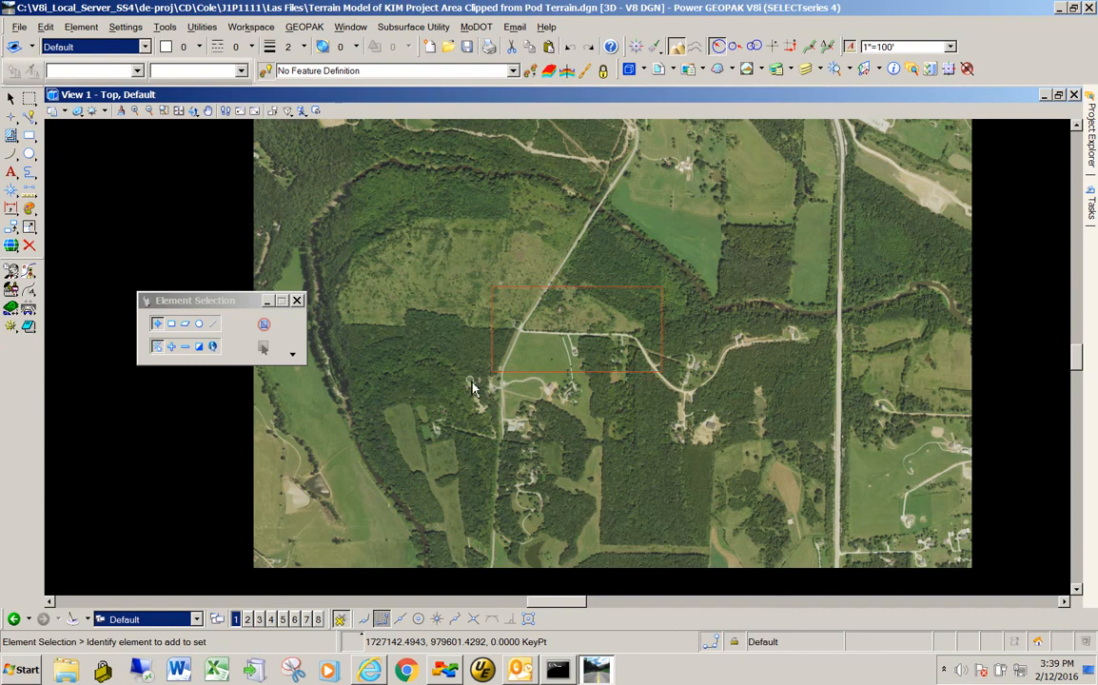
Step: Paste the copied terrain model with its lower-left corner on the lower-left corner of the orange project boundary rectangle
{"action": "left_click", "coordinate": [46, 27]}
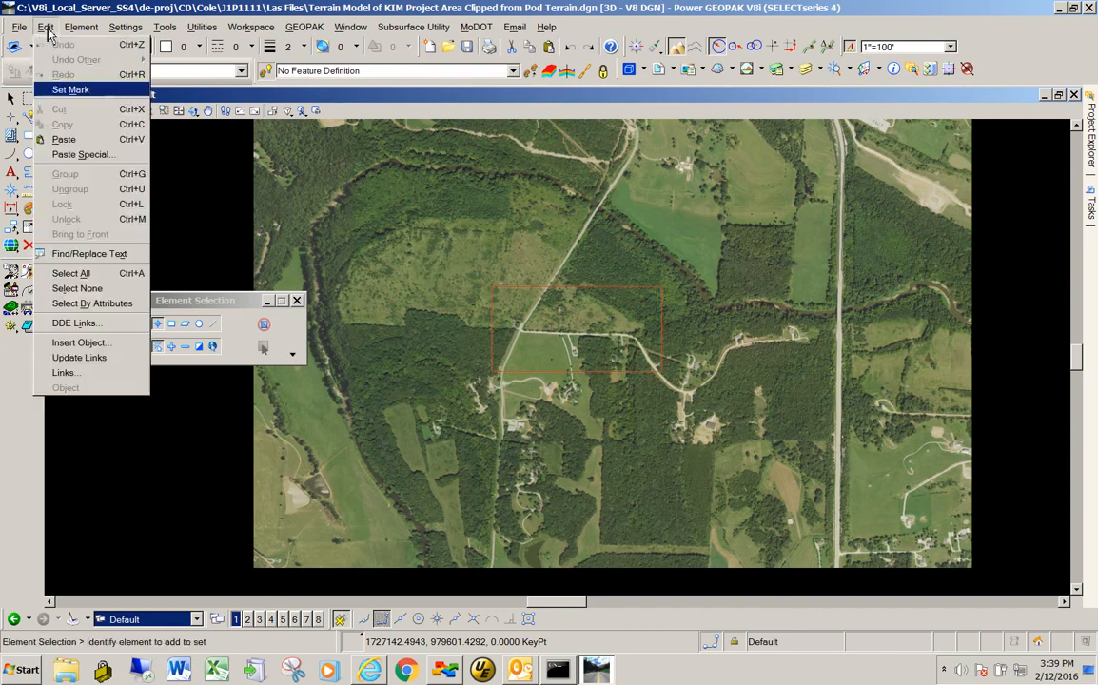
{"action": "left_click", "coordinate": [63, 140]}
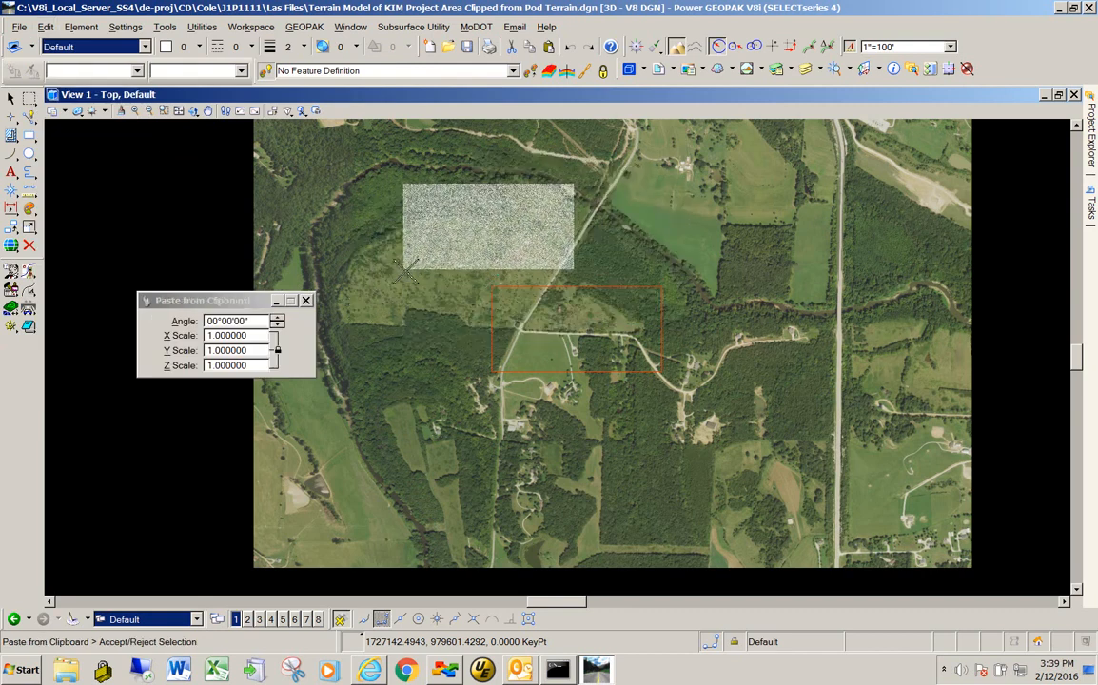
{"action": "left_click", "coordinate": [492, 371]}
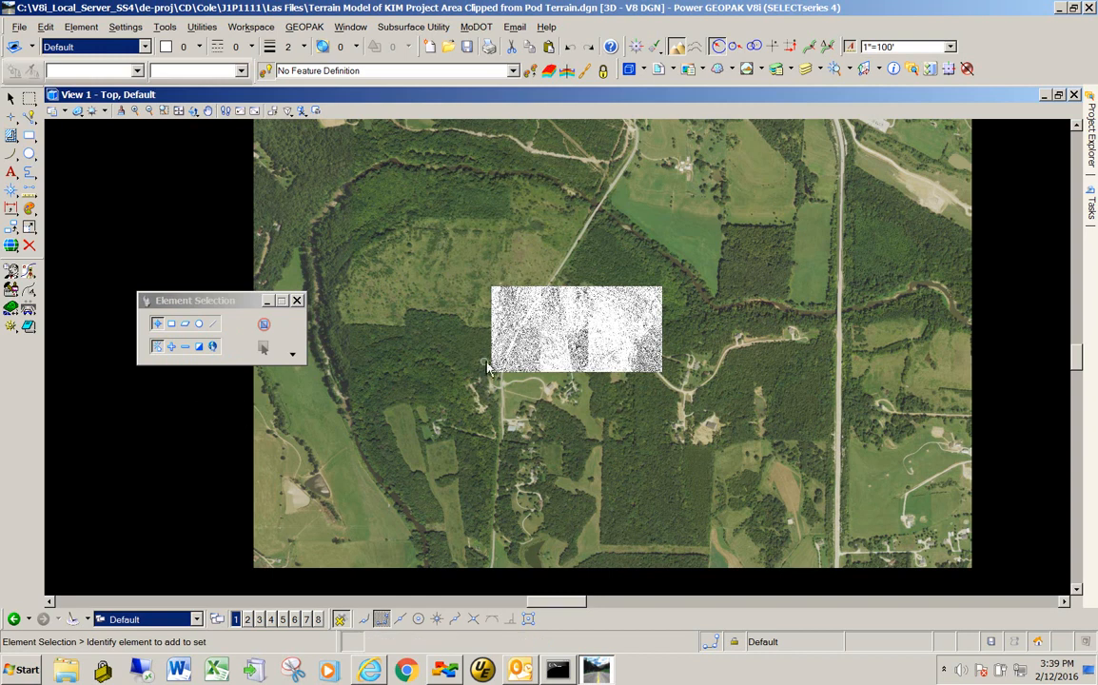
Step: Turn off the display of the Web_Map_Server-2D.dgn reference and close the references list
{"action": "left_click", "coordinate": [657, 70]}
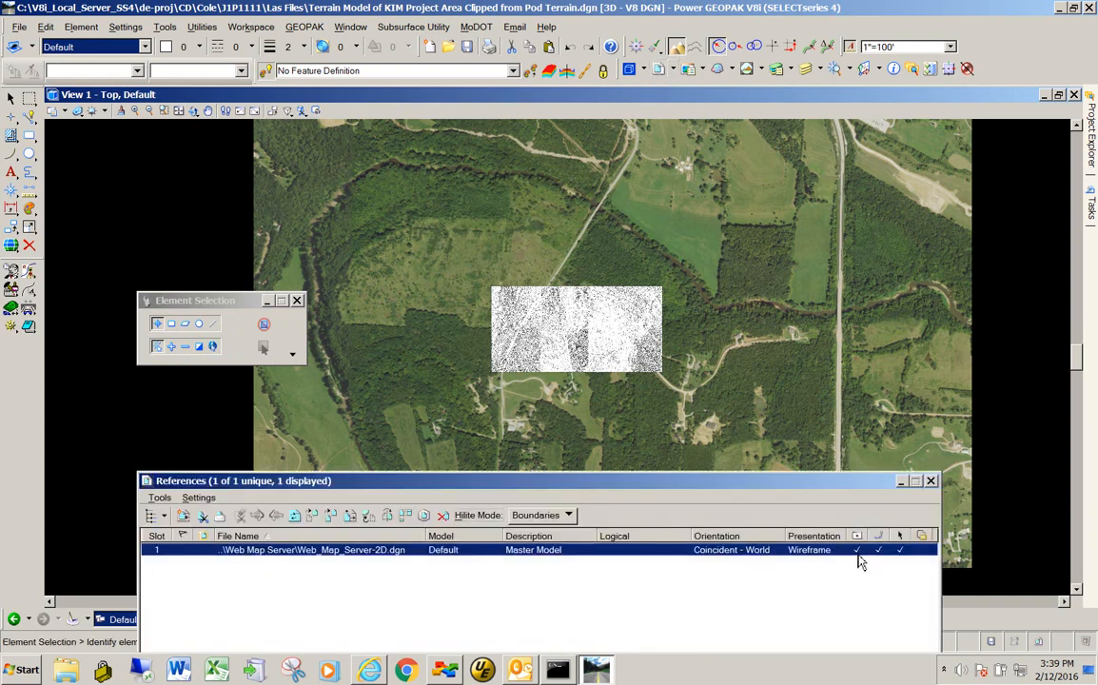
{"action": "left_click", "coordinate": [862, 555]}
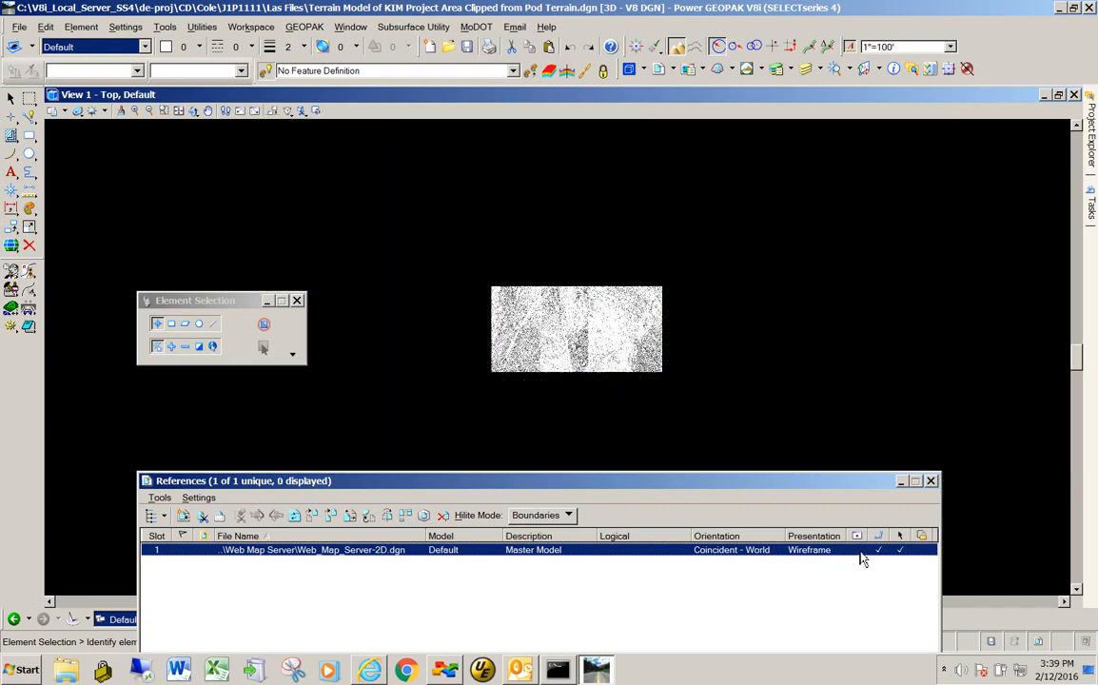
{"action": "left_click", "coordinate": [931, 482]}
{"action": "scroll", "coordinate": [558, 326], "scroll_direction": "up", "scroll_amount": 5}
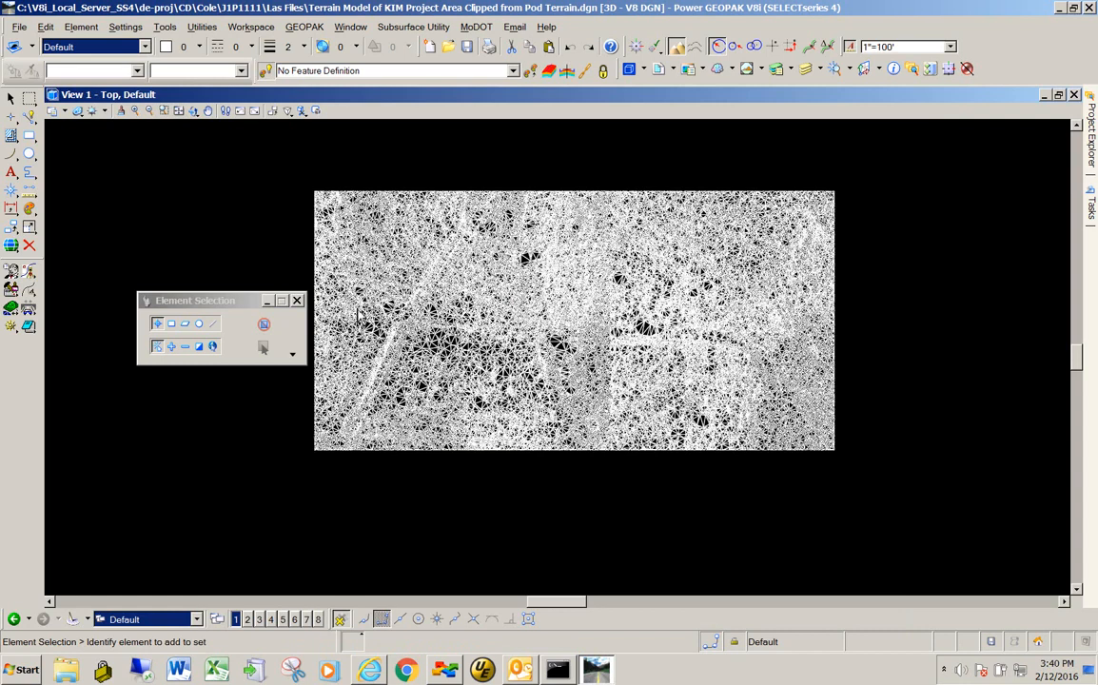
{"action": "left_click_drag", "start_coordinate": [194, 303], "coordinate": [137, 250]}
{"action": "scroll", "coordinate": [657, 412], "scroll_direction": "down", "scroll_amount": 2}
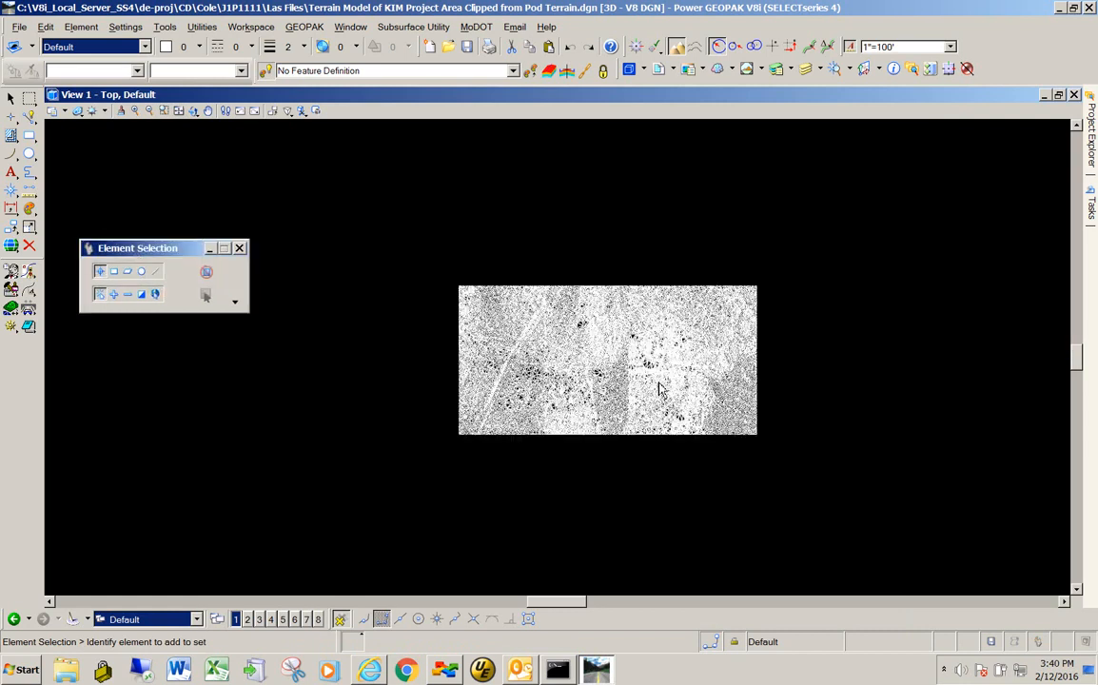
Step: Start the Set Feature Definition command for the pasted terrain model with Surface as the feature type
{"action": "left_click", "coordinate": [465, 358]}
{"action": "left_click", "coordinate": [471, 358]}
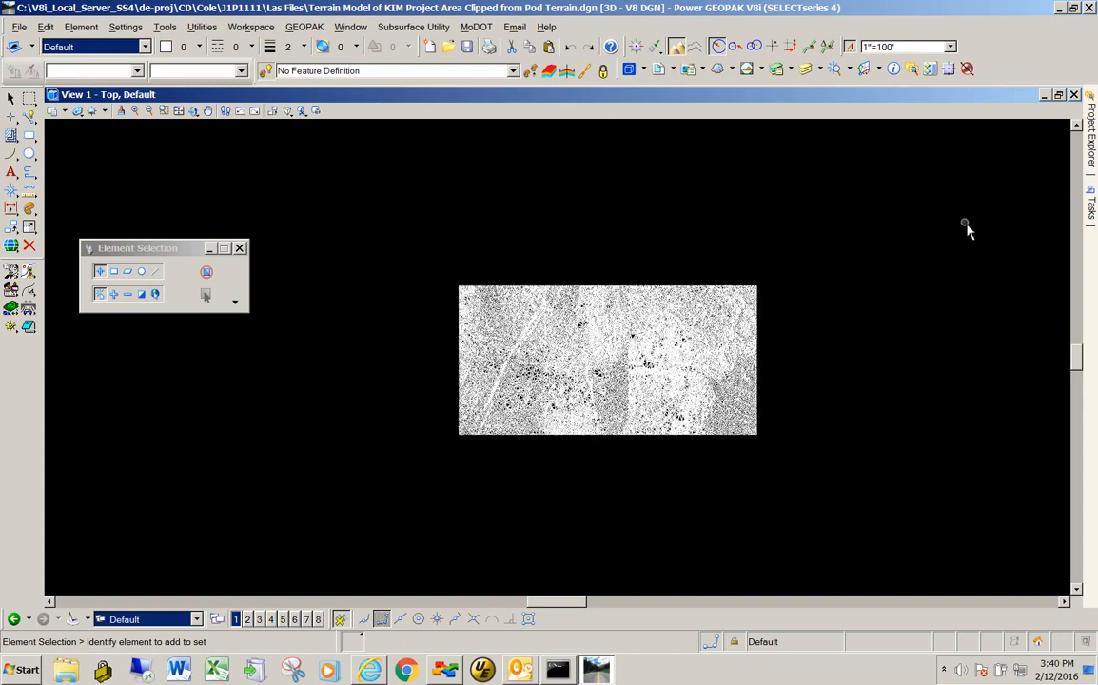
{"action": "mouse_move", "coordinate": [1090, 208]}
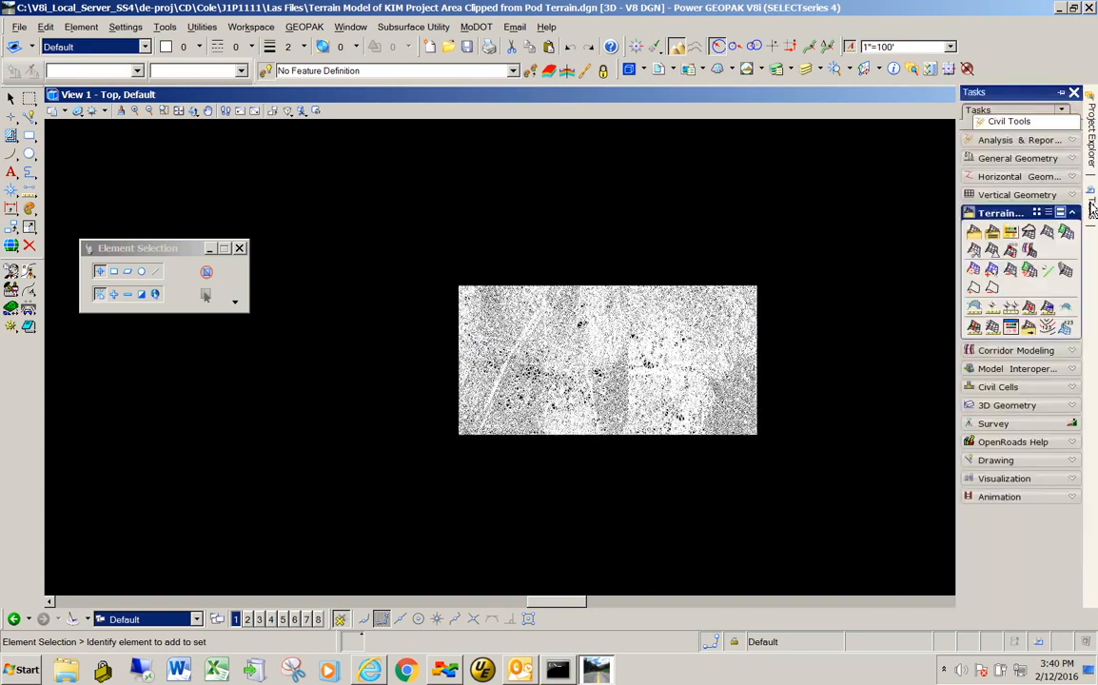
{"action": "left_click", "coordinate": [1018, 158]}
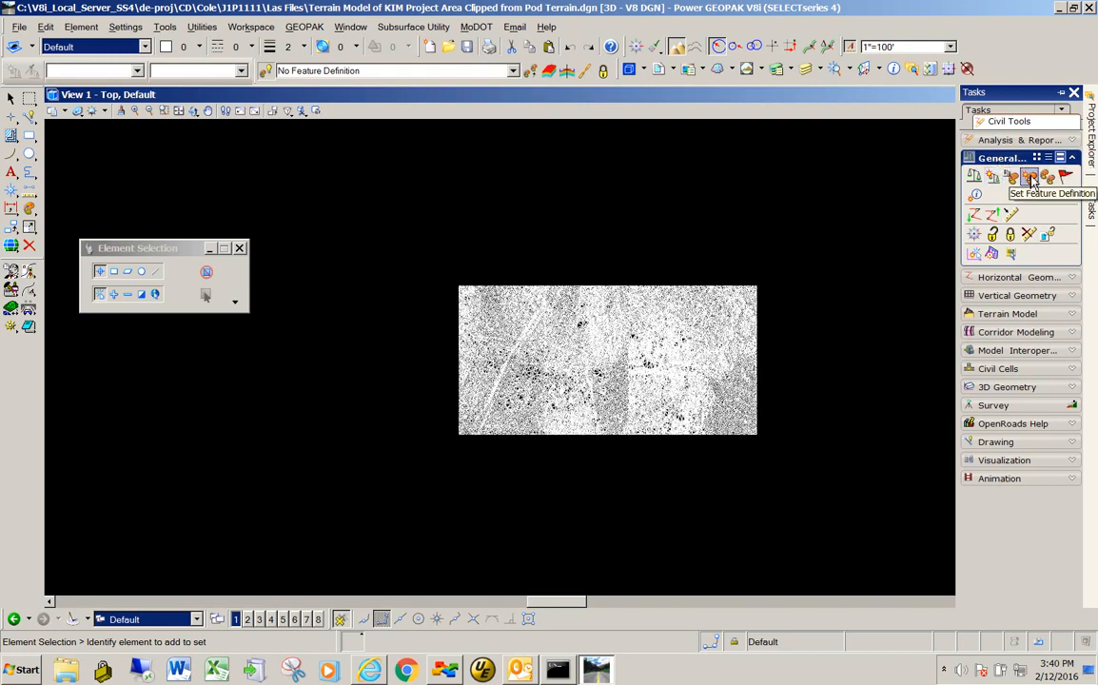
{"action": "left_click", "coordinate": [1030, 179]}
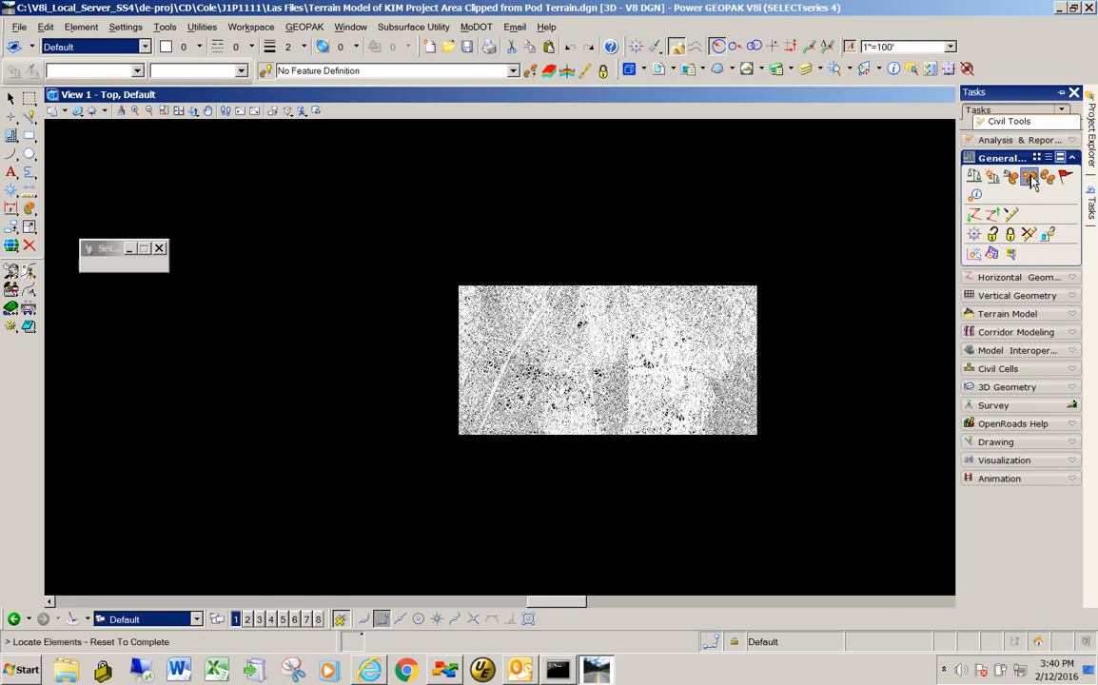
{"action": "left_click_drag", "start_coordinate": [143, 258], "coordinate": [304, 235]}
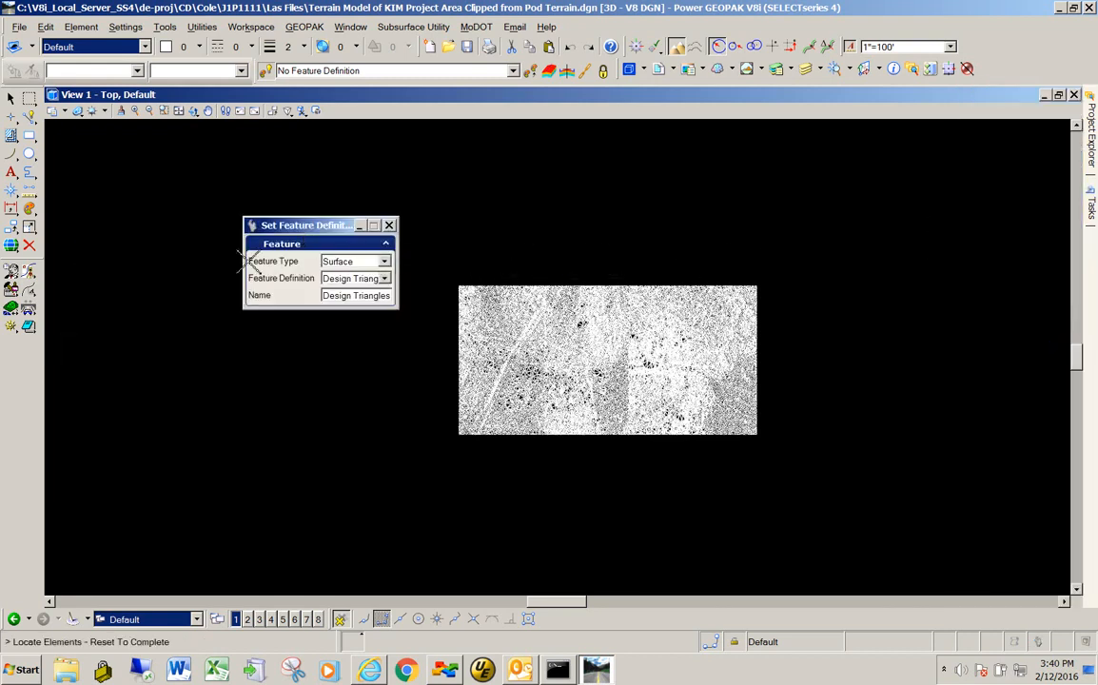
{"action": "left_click", "coordinate": [384, 263]}
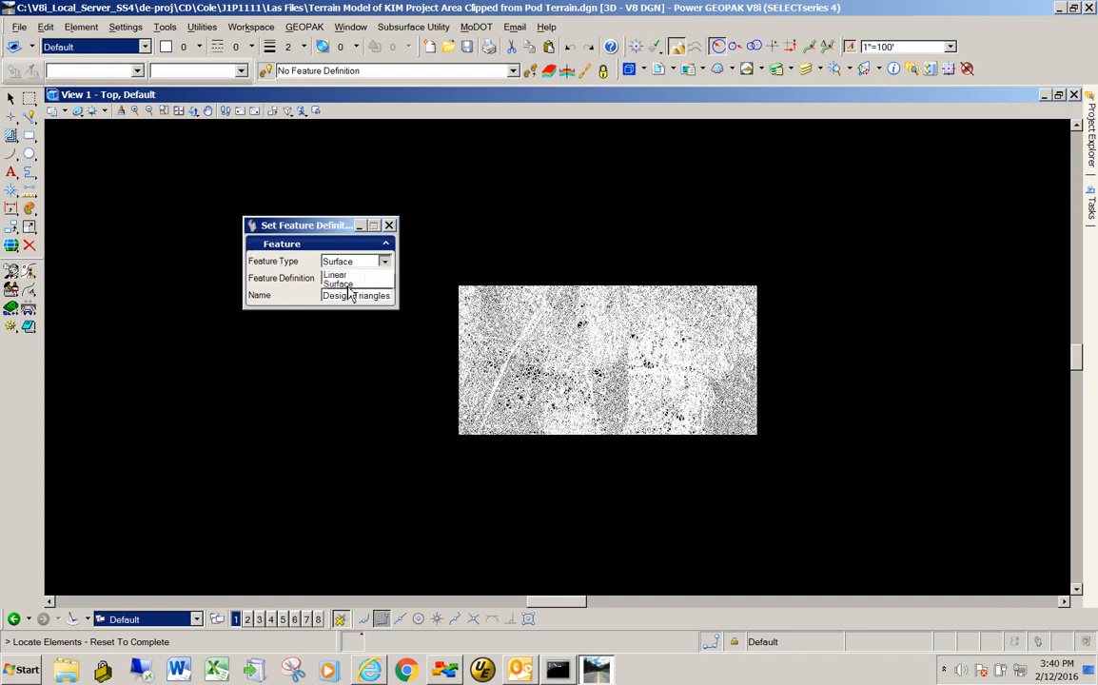
{"action": "left_click", "coordinate": [347, 283]}
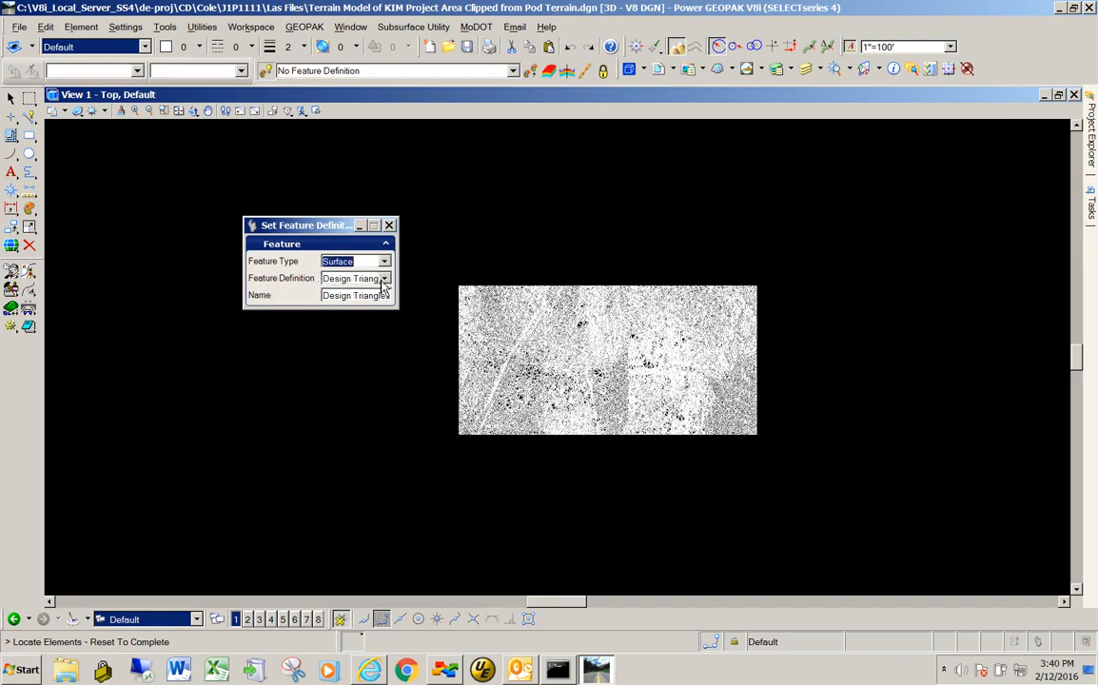
Step: Assign the Existing Boundary feature definition to the pasted terrain model
{"action": "left_click", "coordinate": [385, 280]}
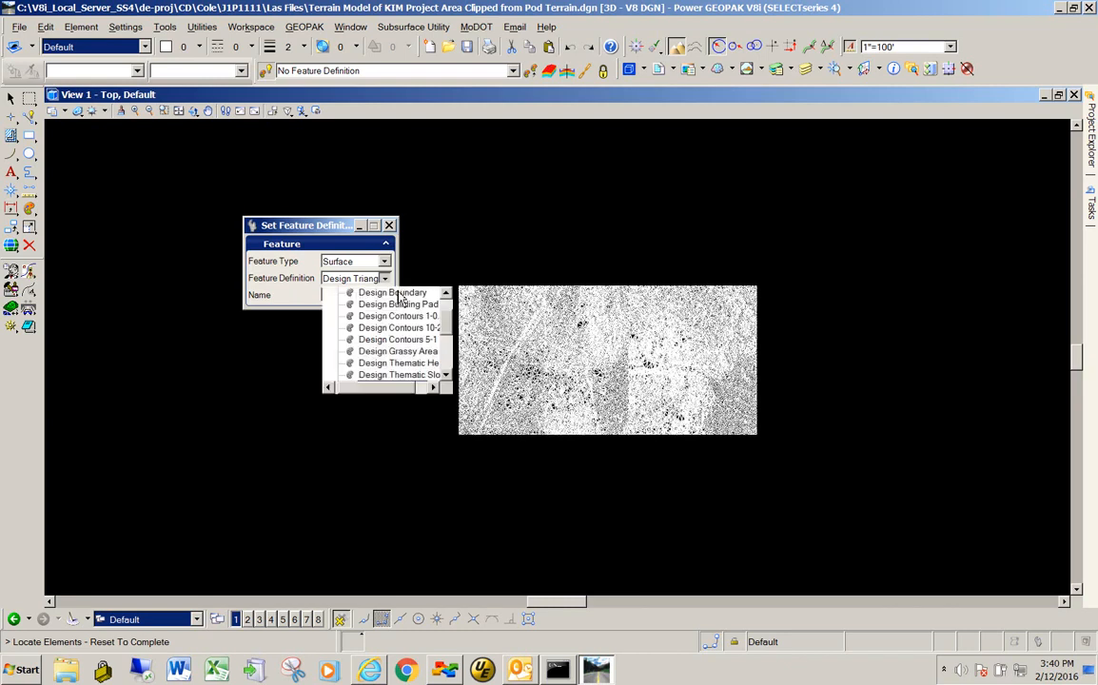
{"action": "scroll", "coordinate": [451, 342], "scroll_direction": "down", "scroll_amount": 4}
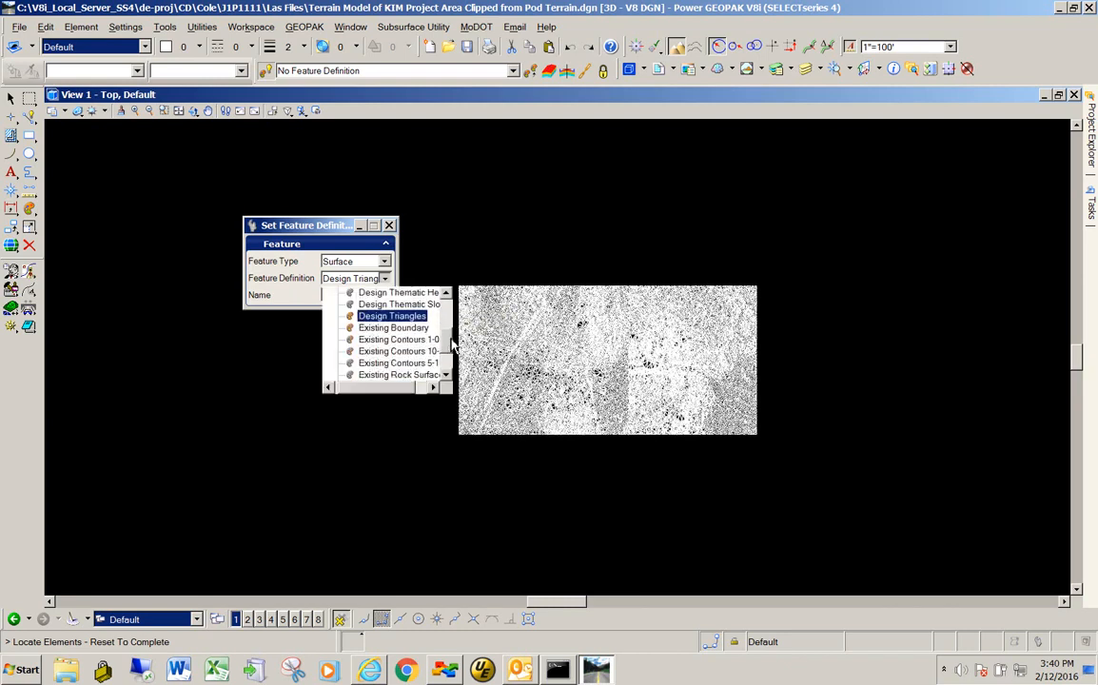
{"action": "left_click", "coordinate": [396, 327]}
{"action": "left_click_drag", "start_coordinate": [333, 226], "coordinate": [252, 174]}
{"action": "left_click", "coordinate": [288, 227]}
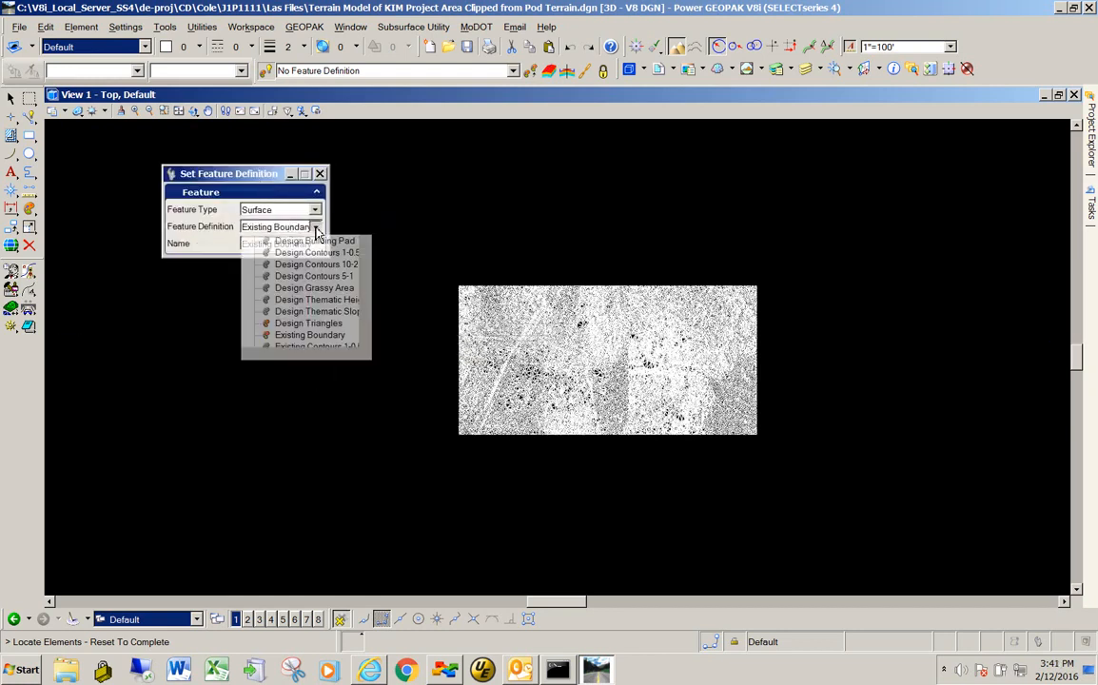
{"action": "left_click", "coordinate": [310, 335]}
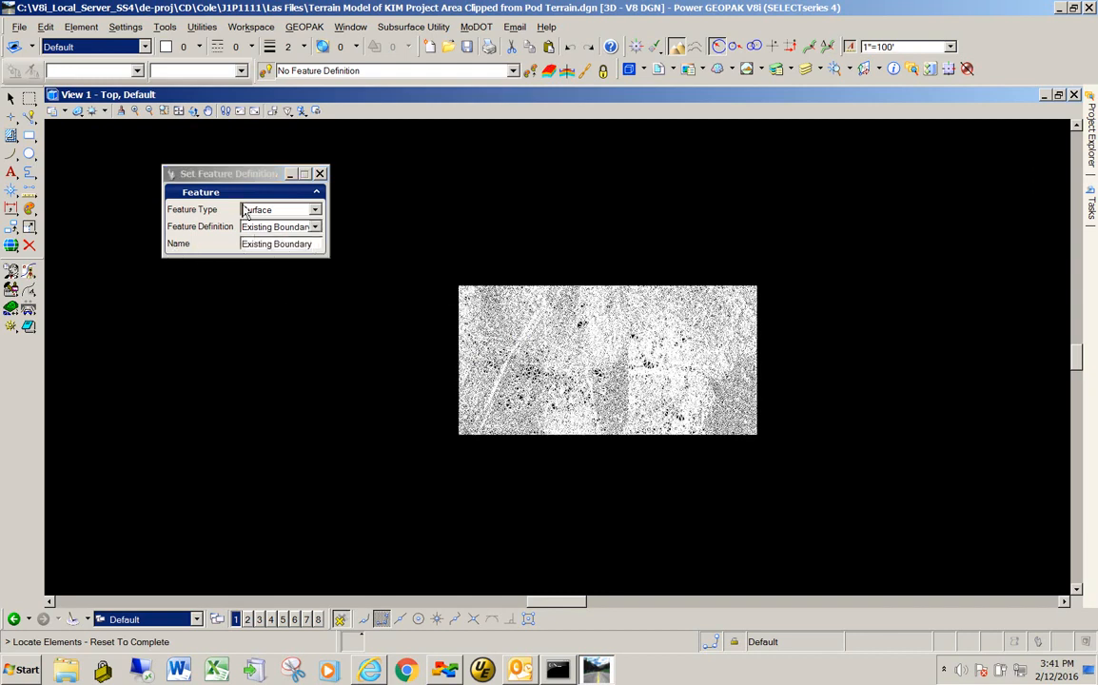
{"action": "left_click_drag", "start_coordinate": [246, 176], "coordinate": [268, 182]}
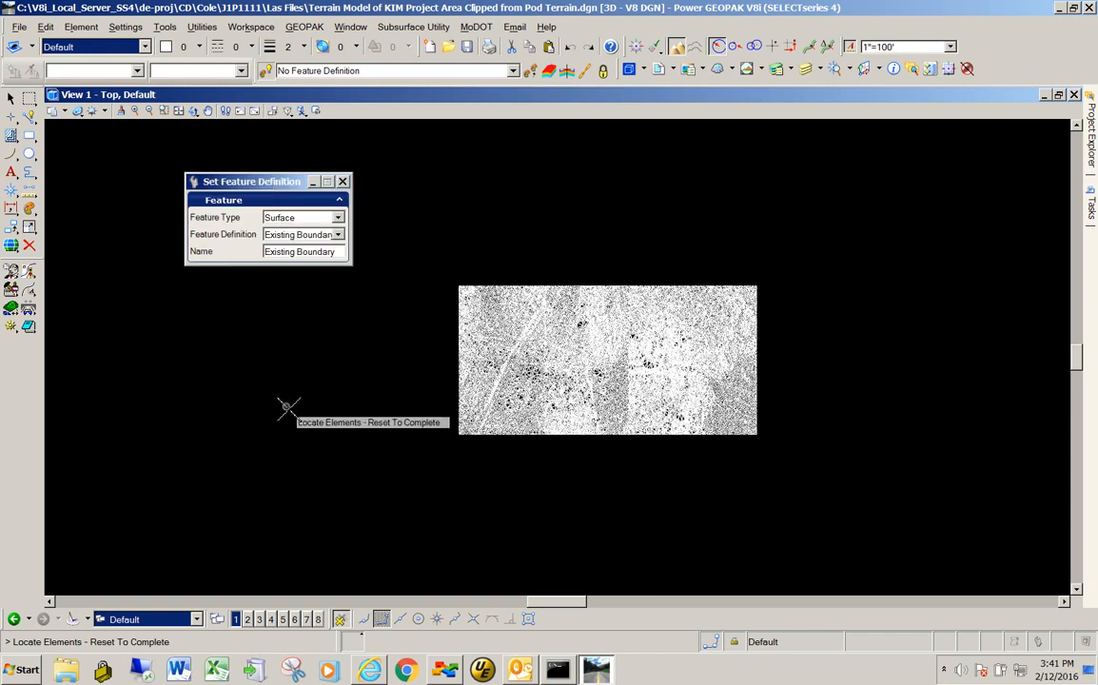
{"action": "left_click", "coordinate": [478, 342]}
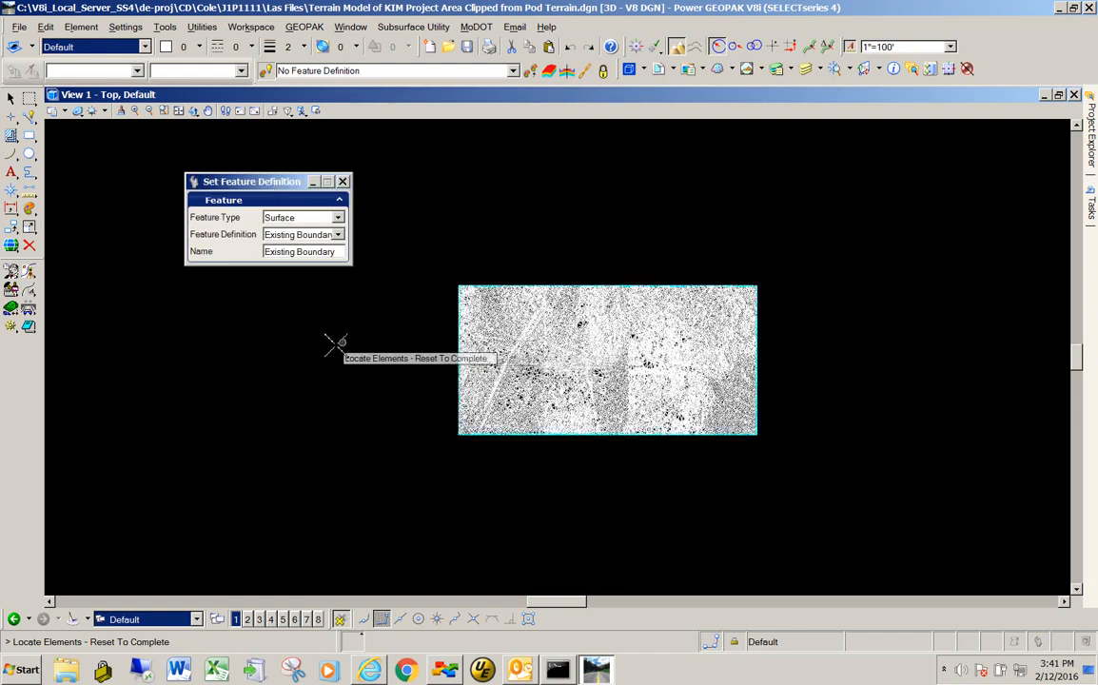
{"action": "right_click", "coordinate": [285, 342]}
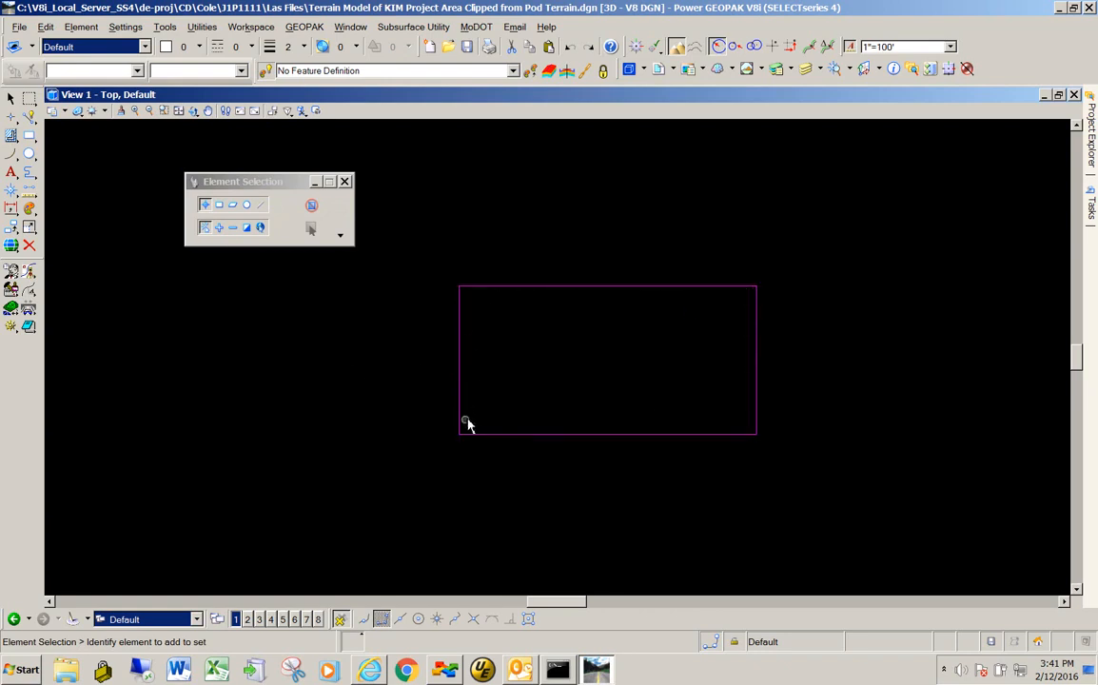
Step: Turn on the triangle display for the pasted terrain model and inspect its triangles
{"action": "left_click", "coordinate": [757, 359]}
{"action": "left_click", "coordinate": [759, 358]}
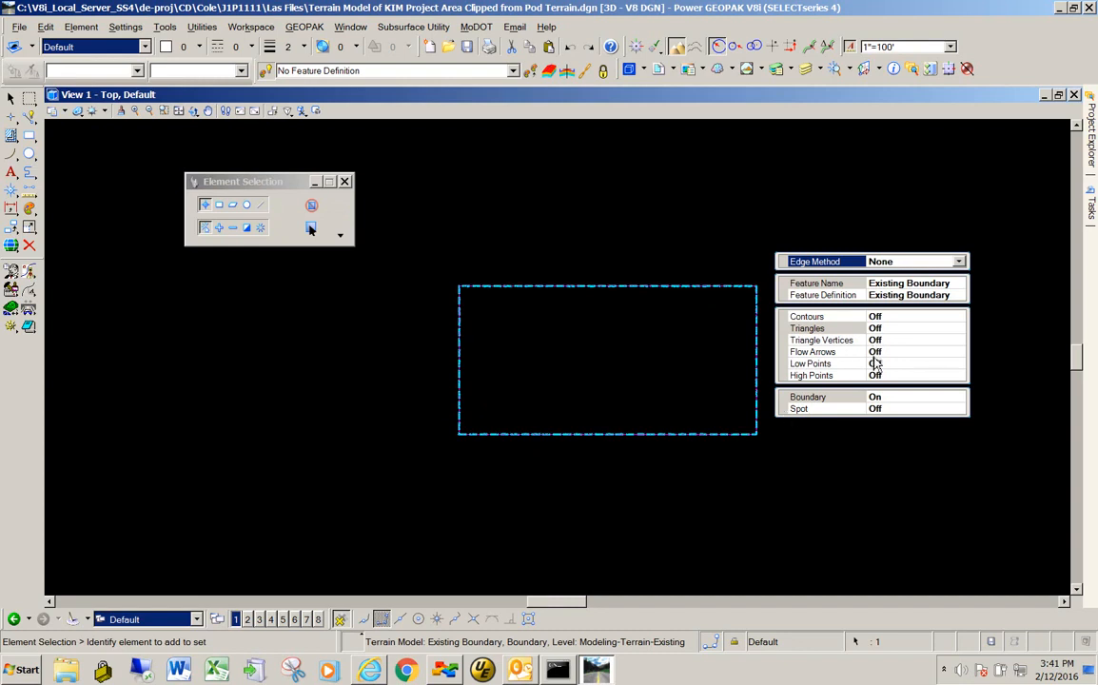
{"action": "double_click", "coordinate": [806, 328]}
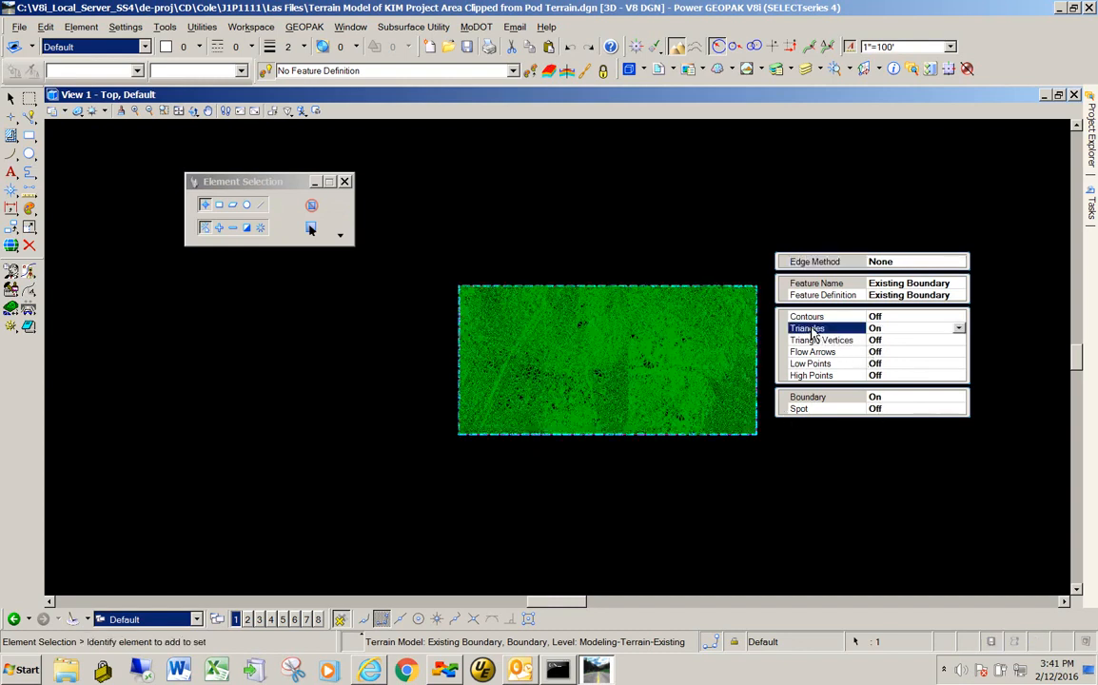
{"action": "scroll", "coordinate": [620, 339], "scroll_direction": "up", "scroll_amount": 5}
{"action": "scroll", "coordinate": [639, 384], "scroll_direction": "down", "scroll_amount": 3}
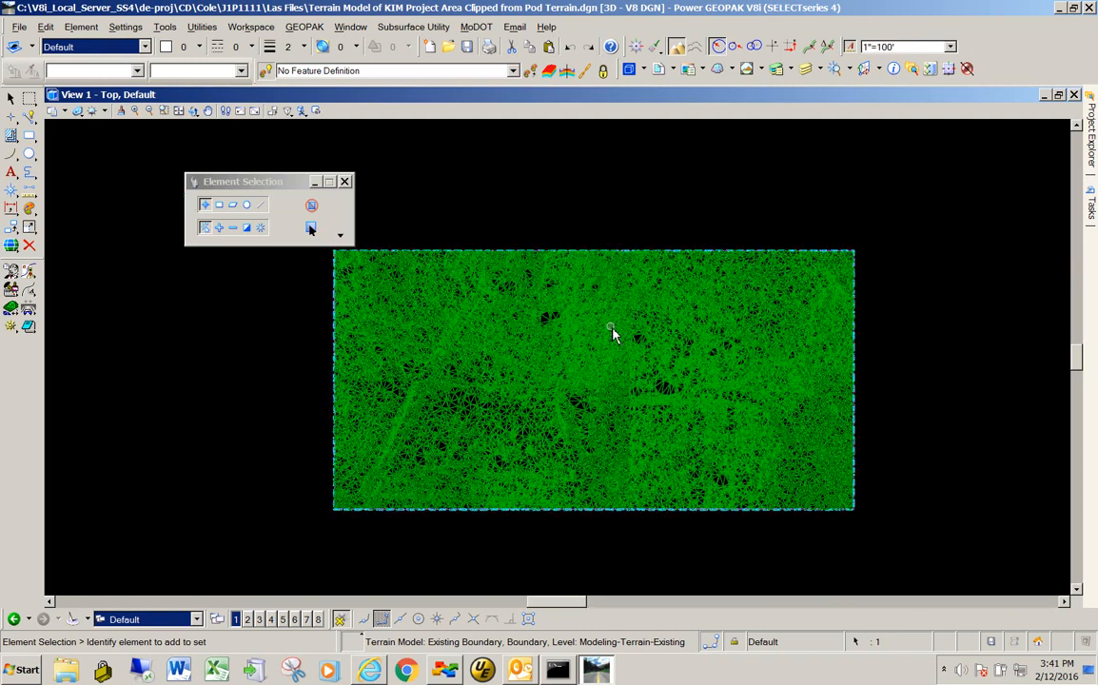
{"action": "scroll", "coordinate": [641, 383], "scroll_direction": "up", "scroll_amount": 3}
{"action": "scroll", "coordinate": [637, 381], "scroll_direction": "down", "scroll_amount": 3}
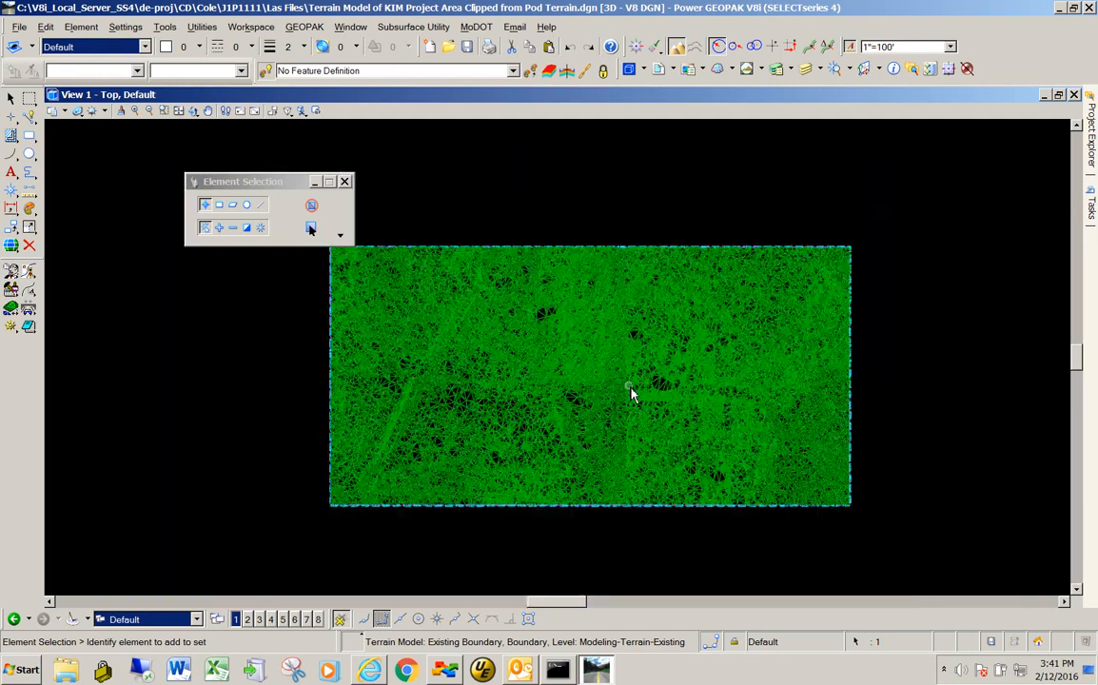
{"action": "mouse_move", "coordinate": [630, 393]}
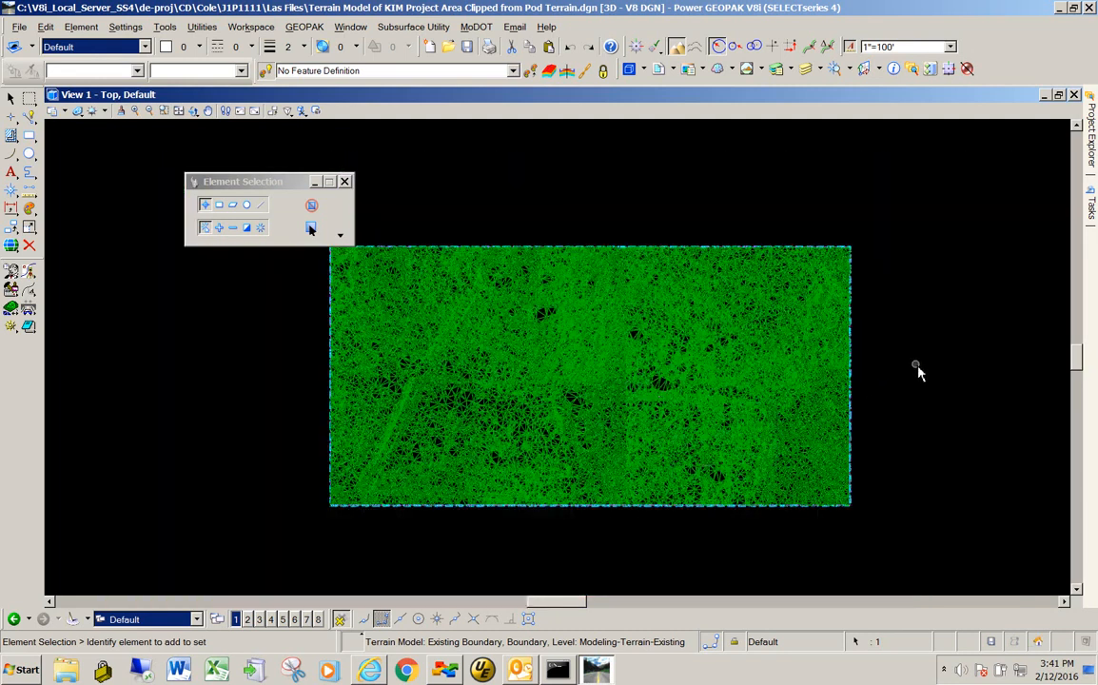